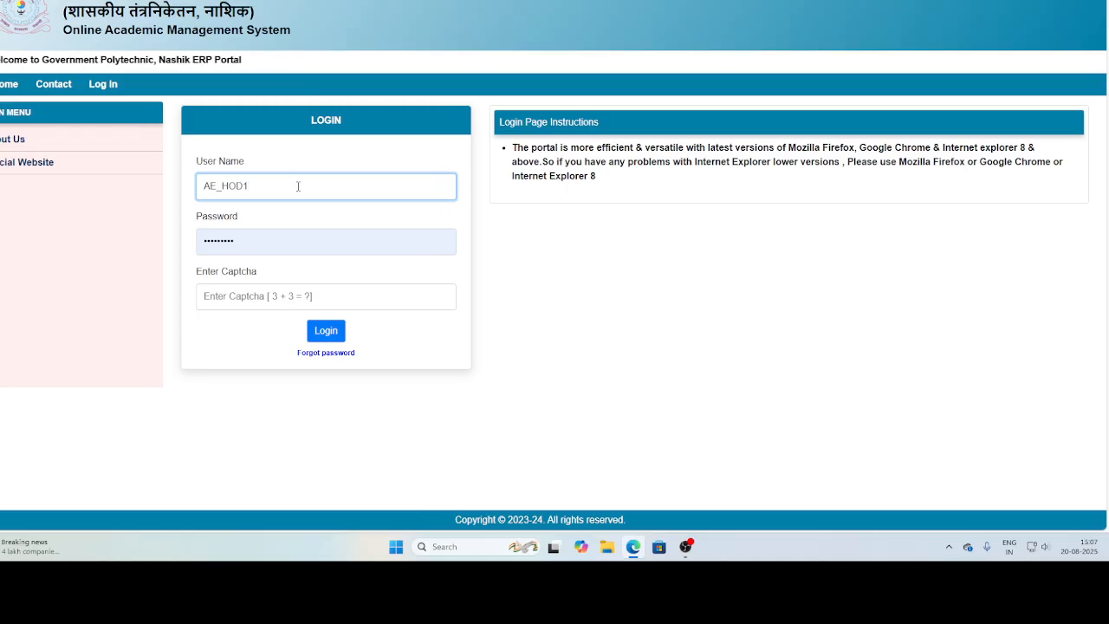
Log in with the student's enrollment number as user name, the account password and the captcha answer 6.
{"action": "left_click_drag", "start_coordinate": [265, 185], "coordinate": [183, 189]}
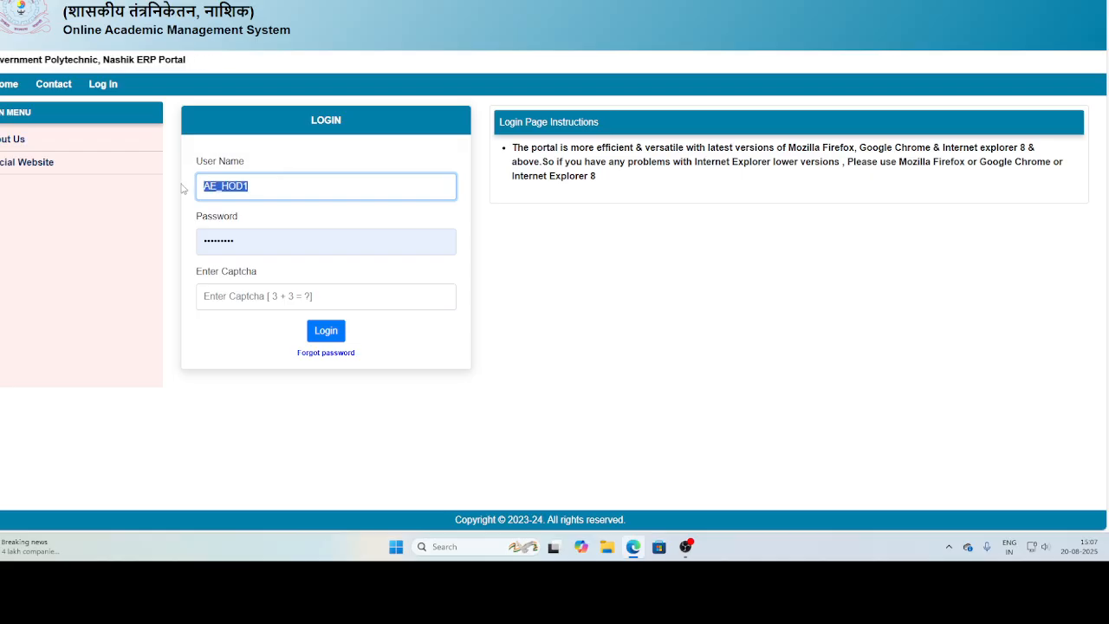
{"action": "type", "text": "25252525"}
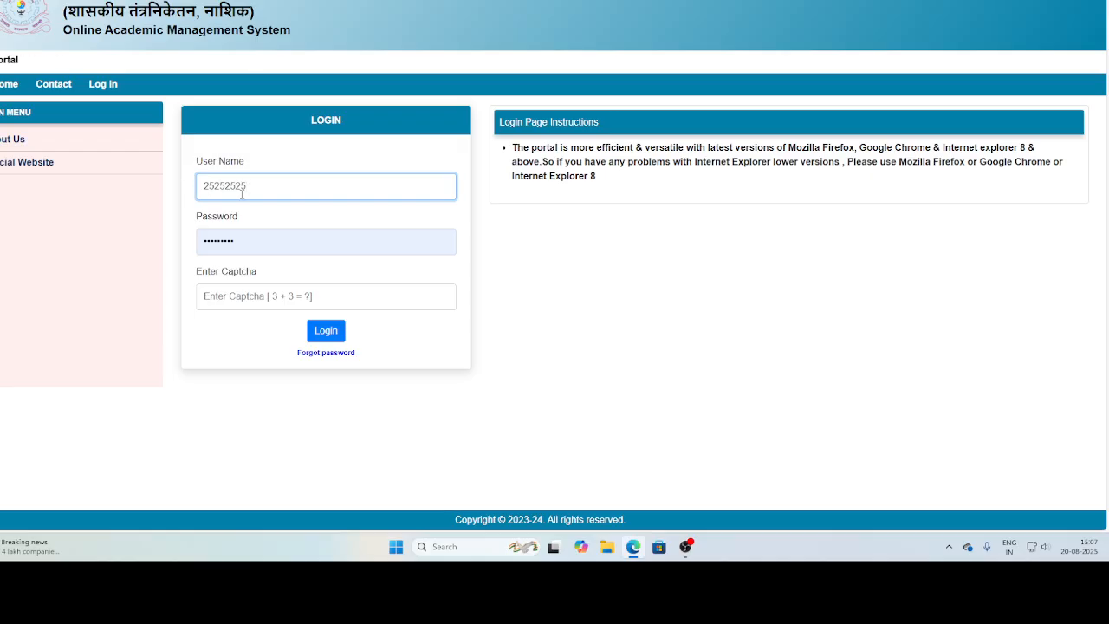
{"action": "double_click", "coordinate": [254, 231]}
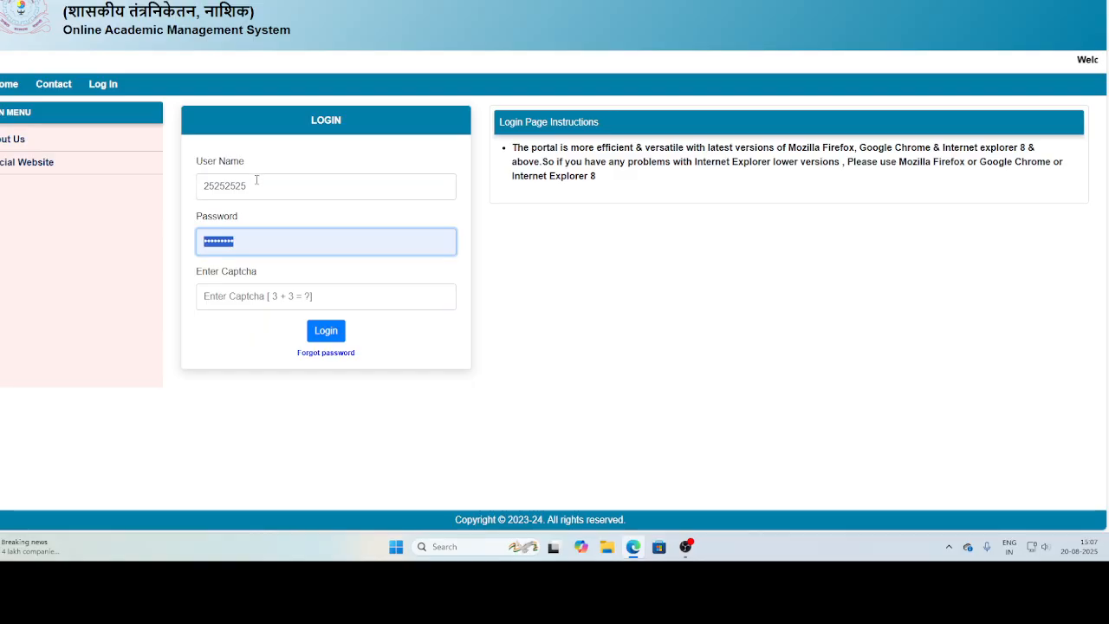
{"action": "left_click_drag", "start_coordinate": [253, 185], "coordinate": [194, 190]}
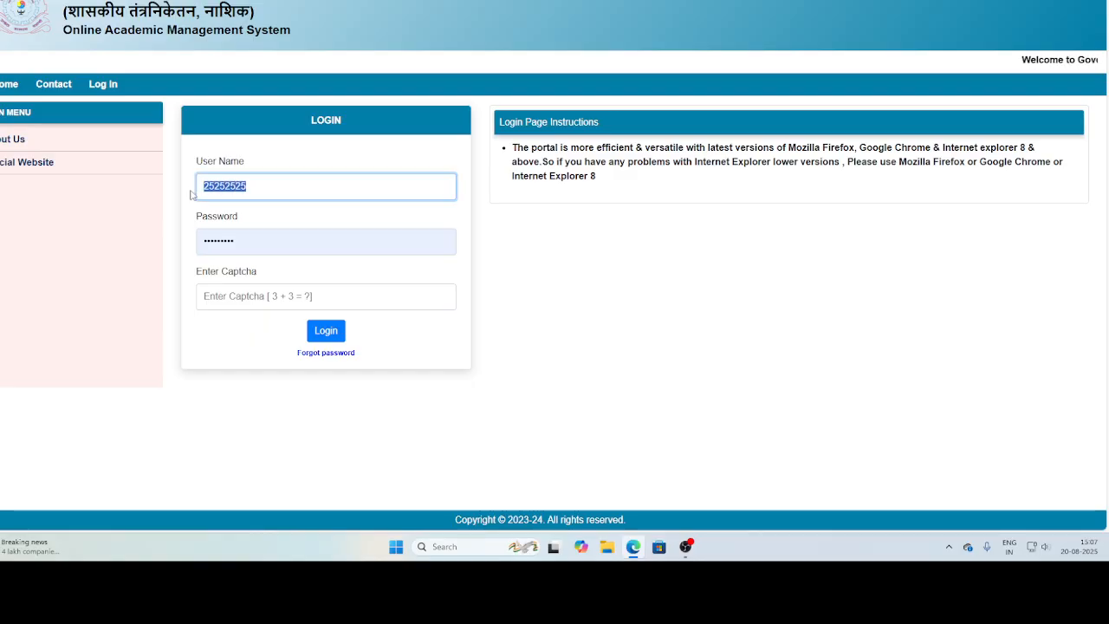
{"action": "left_click_drag", "start_coordinate": [245, 237], "coordinate": [186, 245]}
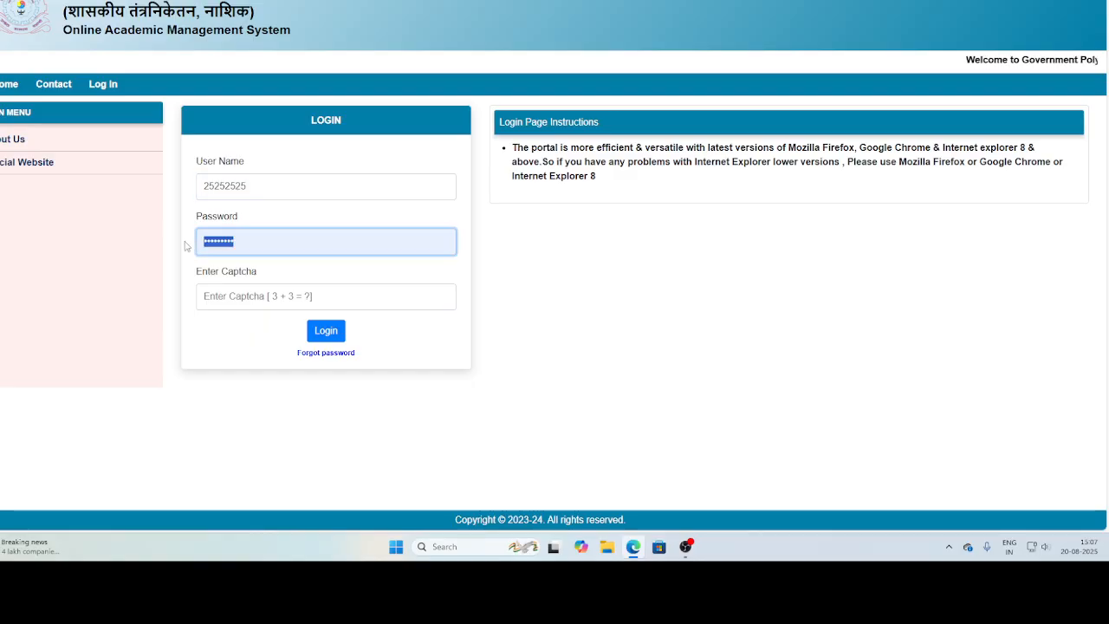
{"action": "key", "text": "ctrl+v"}
{"action": "left_click", "coordinate": [240, 290]}
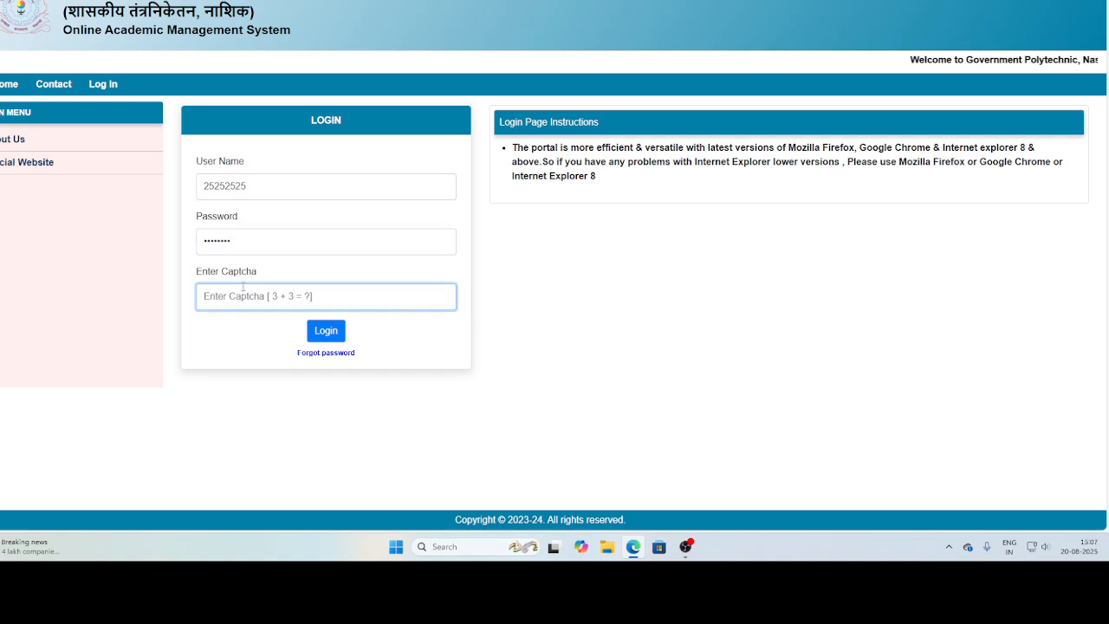
{"action": "type", "text": "6"}
{"action": "left_click", "coordinate": [329, 333]}
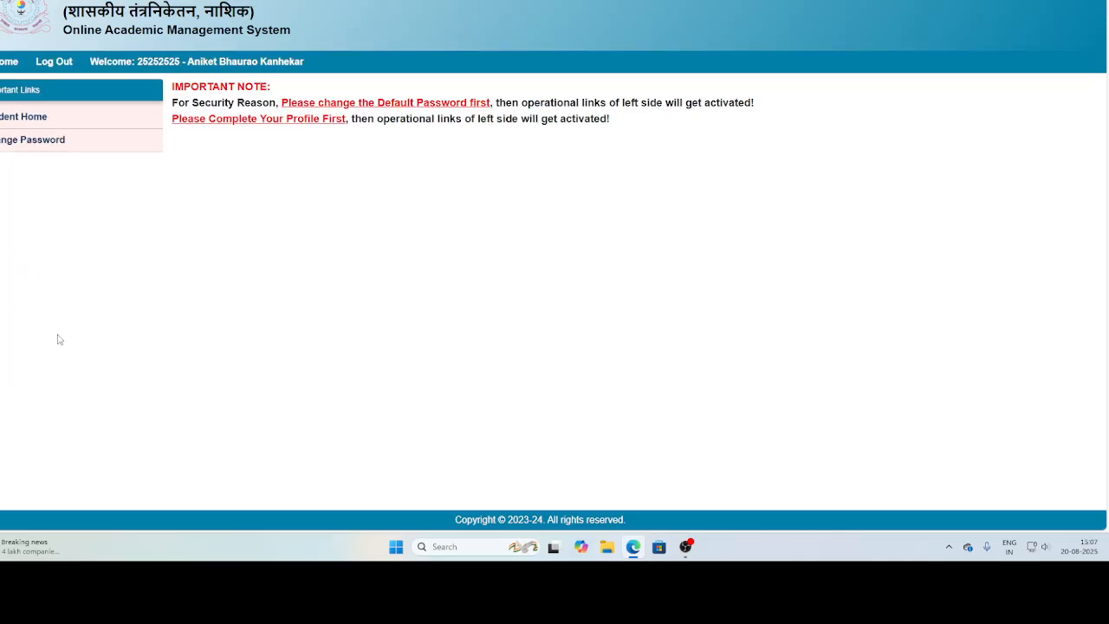
Replace the default account password with a new password and decline updating the saved browser password.
{"action": "left_click", "coordinate": [30, 141]}
{"action": "left_click", "coordinate": [582, 170]}
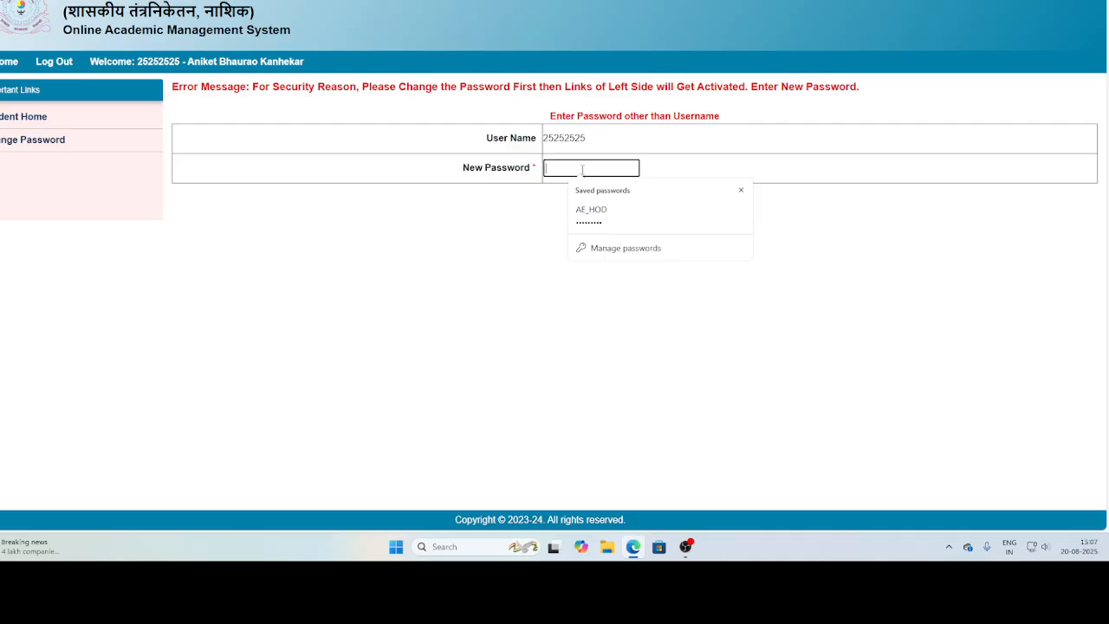
{"action": "type", "text": "•••••"}
{"action": "left_click", "coordinate": [529, 217]}
{"action": "left_click", "coordinate": [628, 216]}
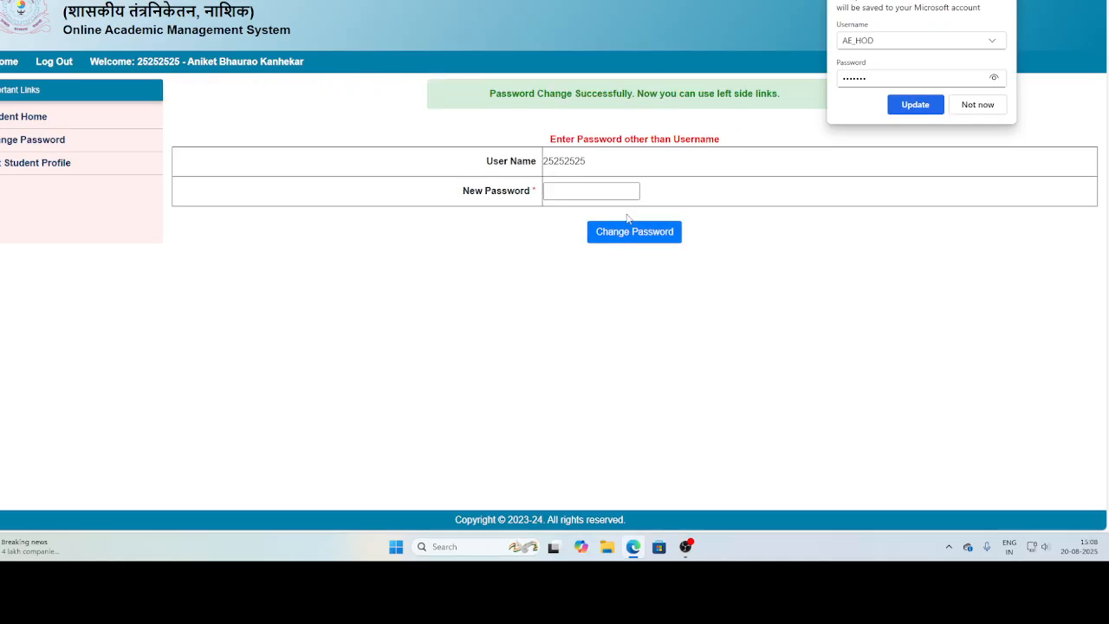
{"action": "left_click", "coordinate": [974, 110]}
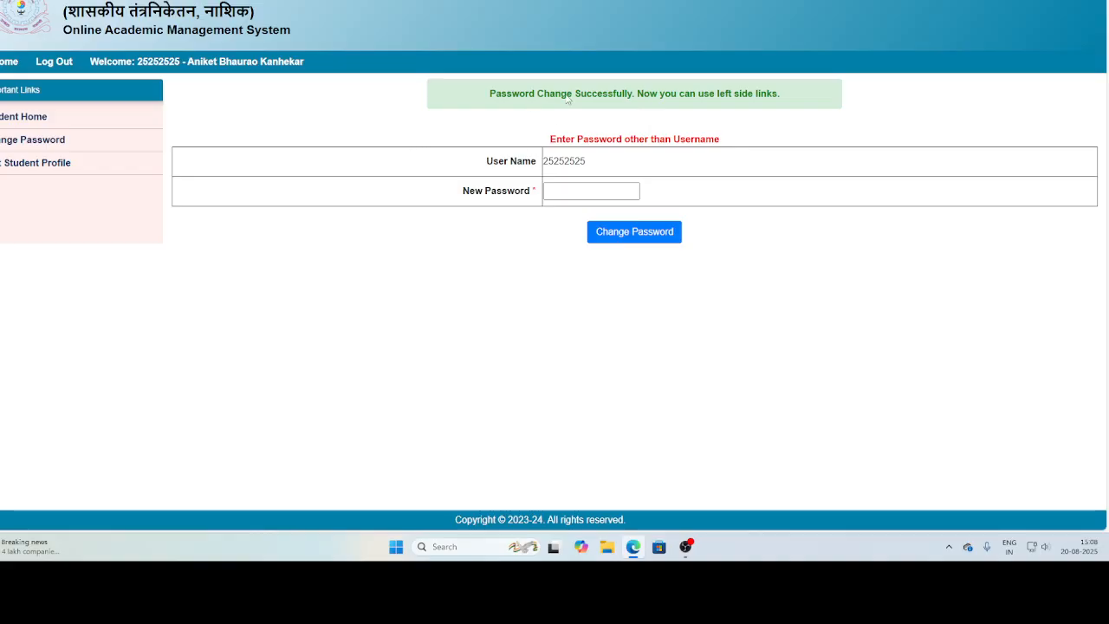
Open the incomplete Student Profile section of the student's profile for editing.
{"action": "left_click", "coordinate": [36, 164]}
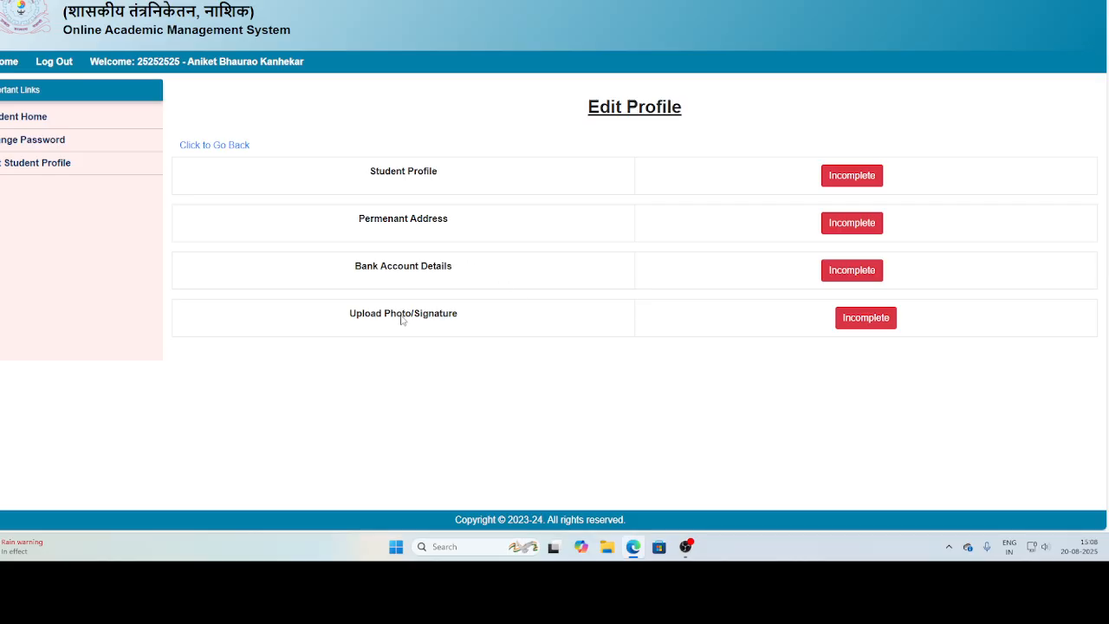
{"action": "left_click", "coordinate": [873, 180]}
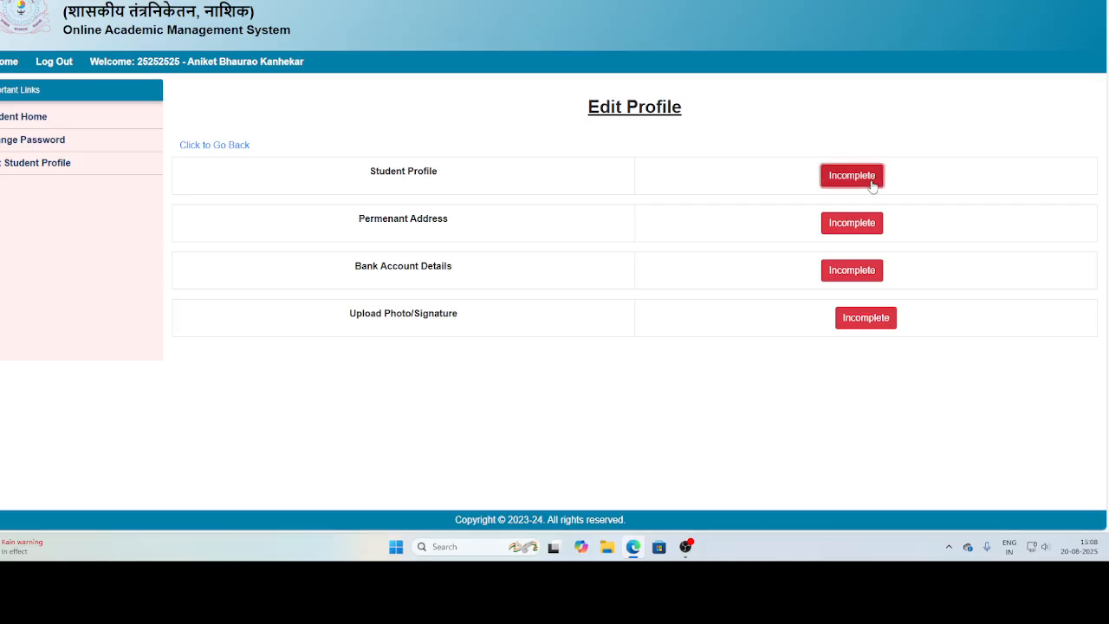
{"action": "scroll", "coordinate": [826, 286], "scroll_direction": "down", "scroll_amount": 2}
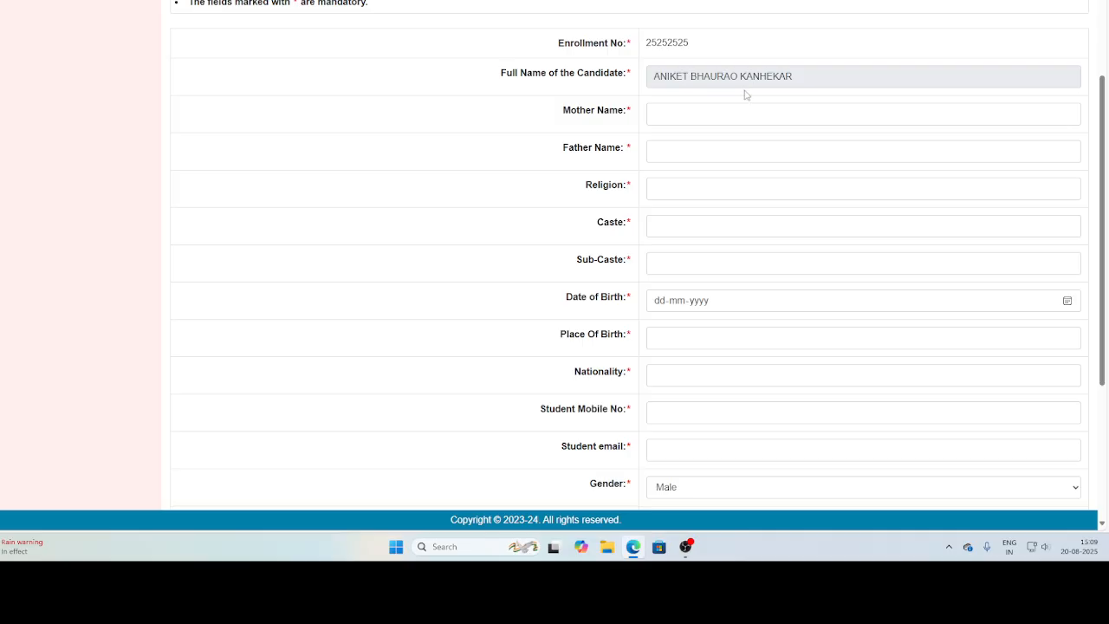
Fill in the mother's name and the father's name in the student profile form.
{"action": "left_click", "coordinate": [691, 116]}
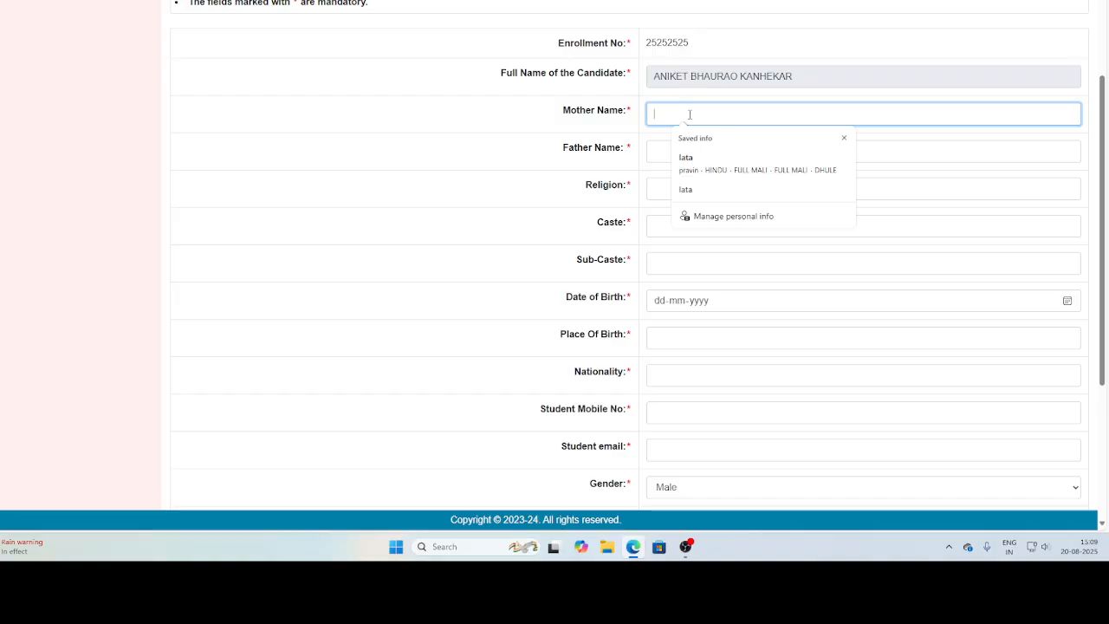
{"action": "type", "text": "LATA"}
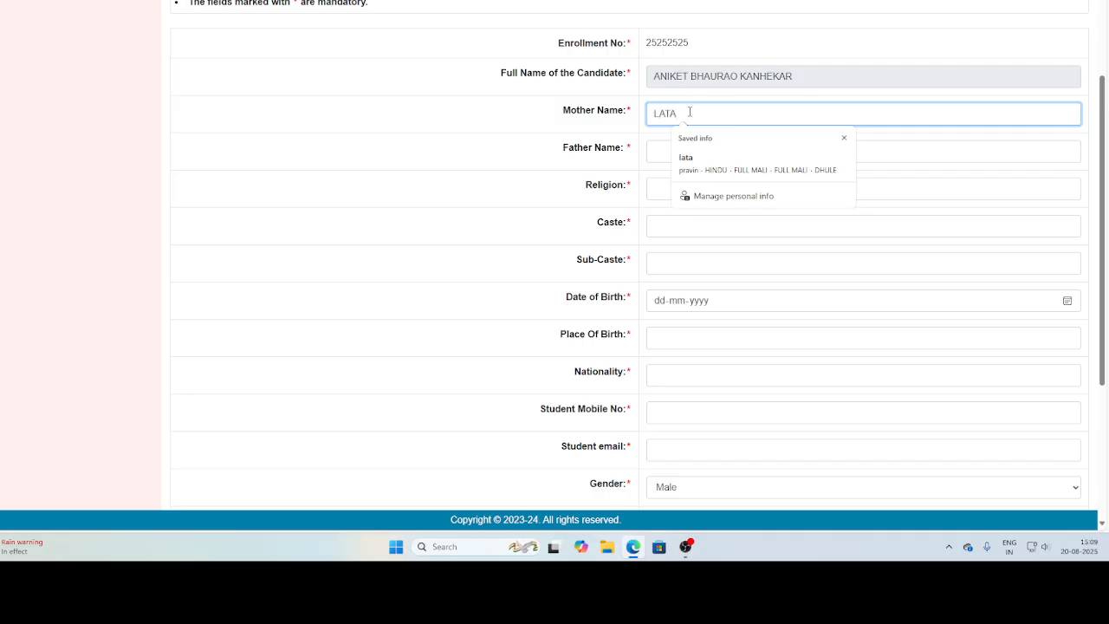
{"action": "left_click", "coordinate": [669, 143]}
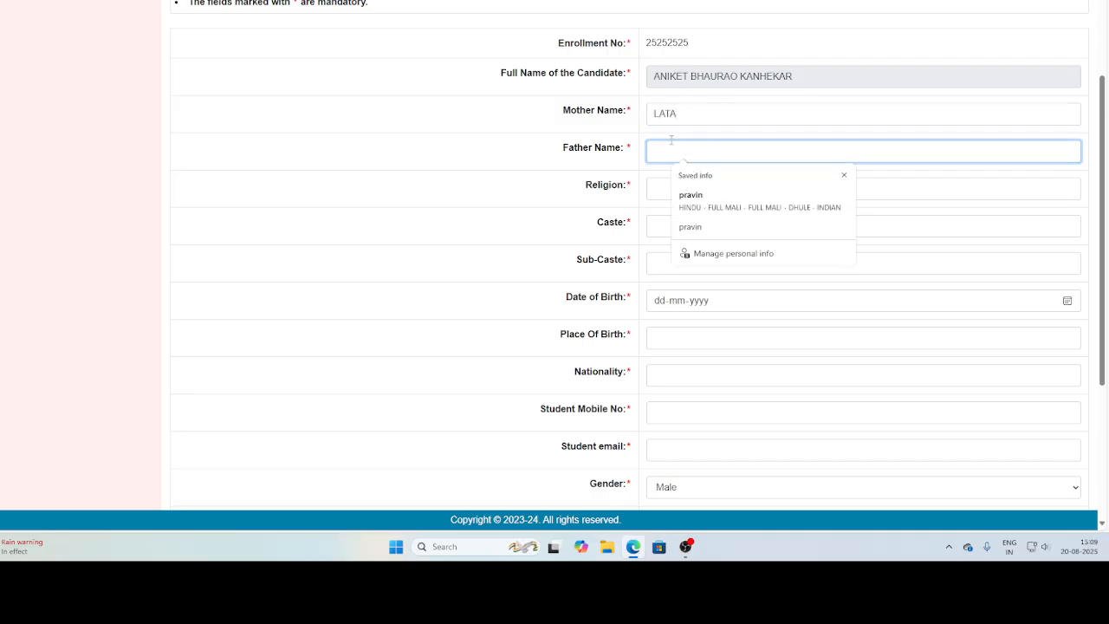
{"action": "type", "text": "R"}
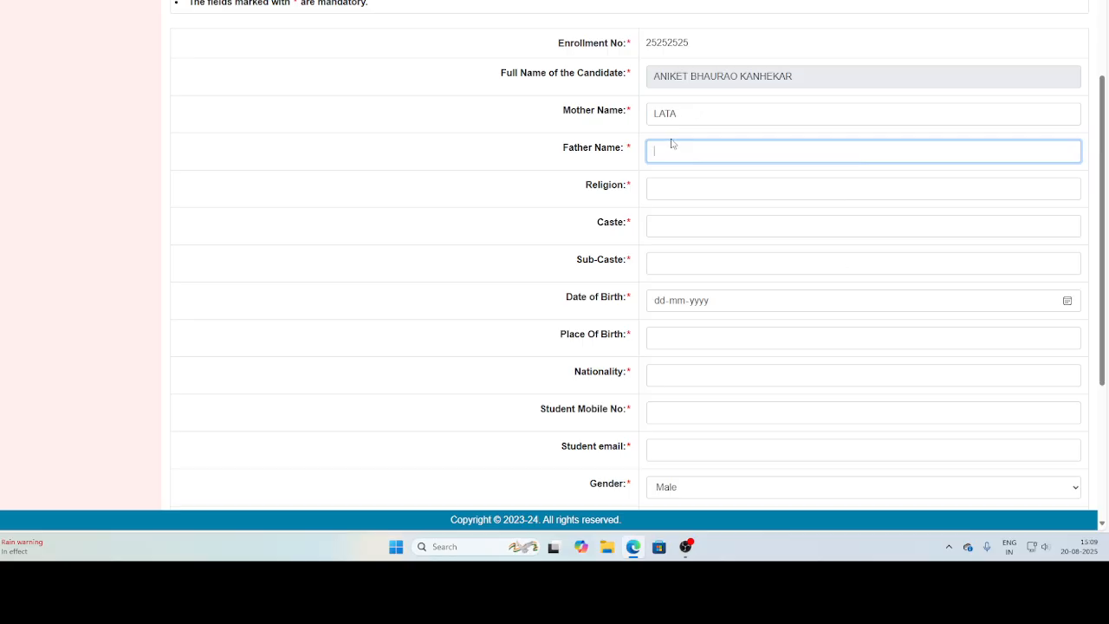
{"action": "type", "text": "PRALHAD"}
Autofill the religion, caste, birthplace, contact and remaining saved details using the full saved HINDU entry.
{"action": "left_click", "coordinate": [685, 180]}
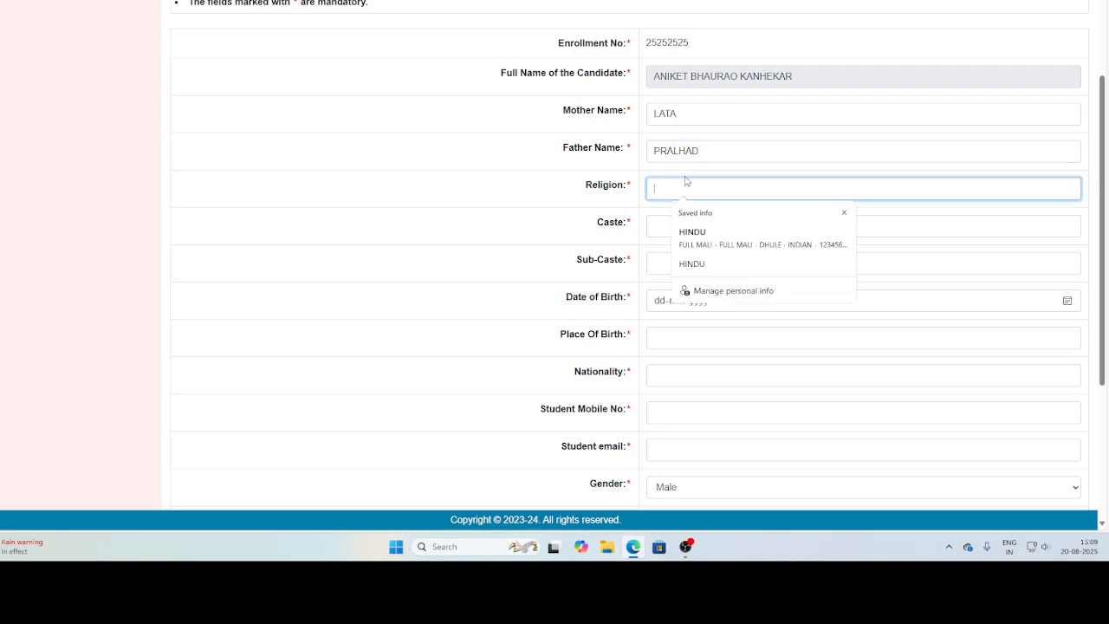
{"action": "left_click", "coordinate": [697, 227]}
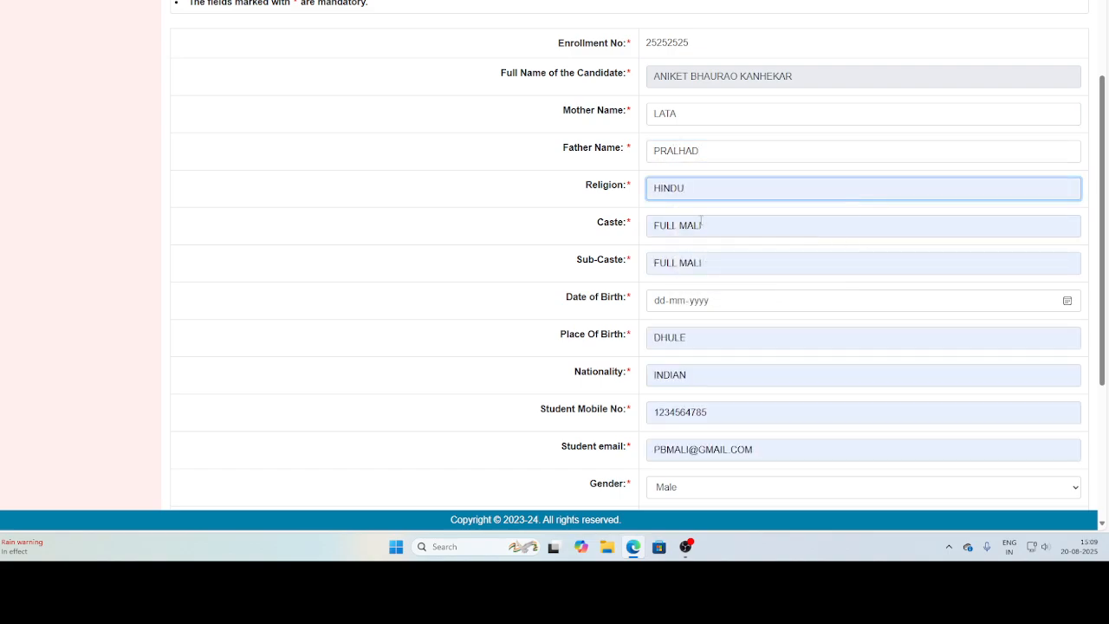
{"action": "left_click", "coordinate": [702, 225]}
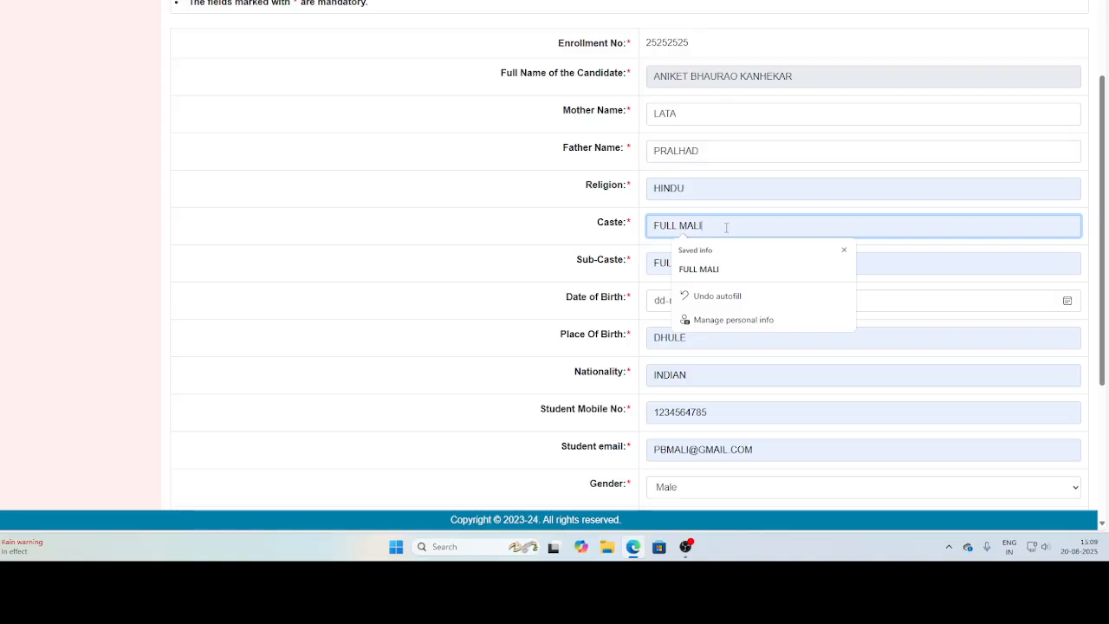
Re-enter the father's name in the student profile form.
{"action": "left_click", "coordinate": [677, 158]}
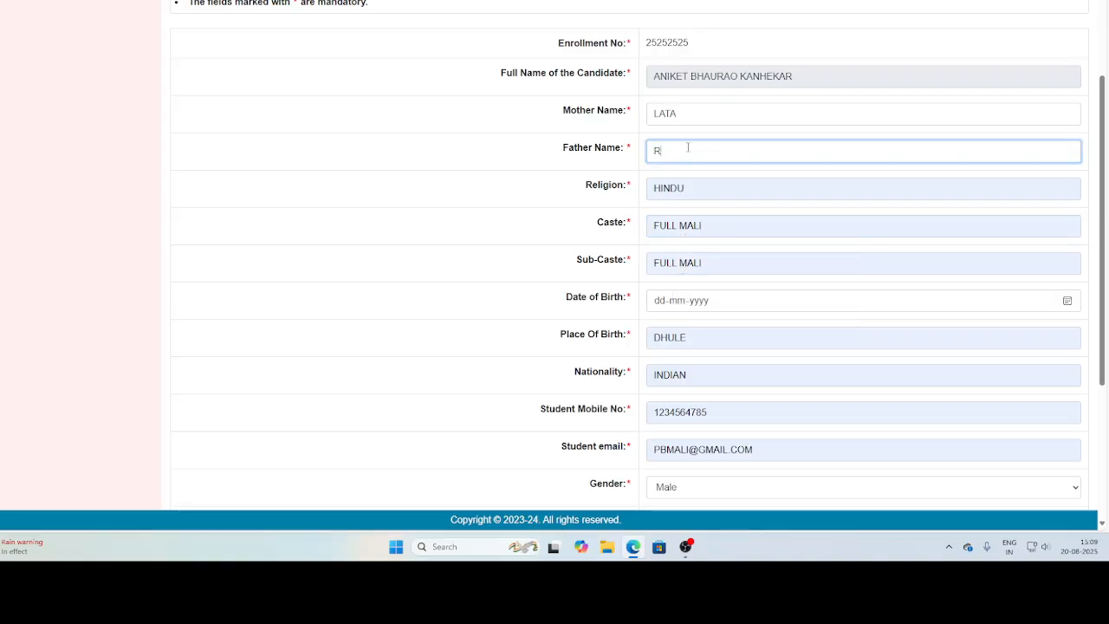
{"action": "key", "text": "BackSpace"}
{"action": "type", "text": "PR"}
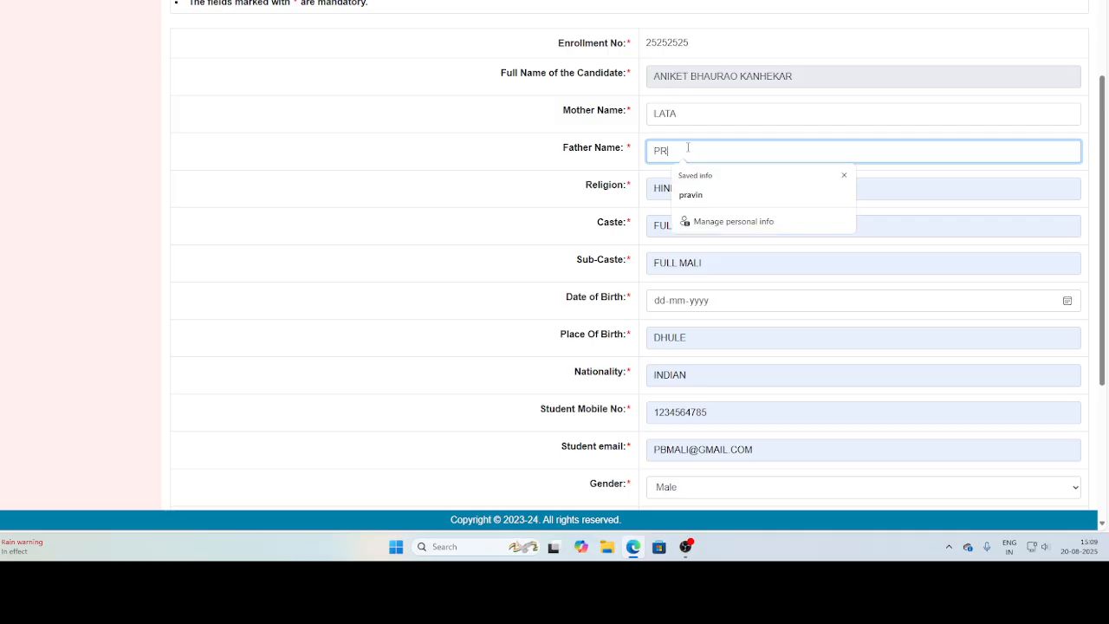
{"action": "type", "text": "ALHAD"}
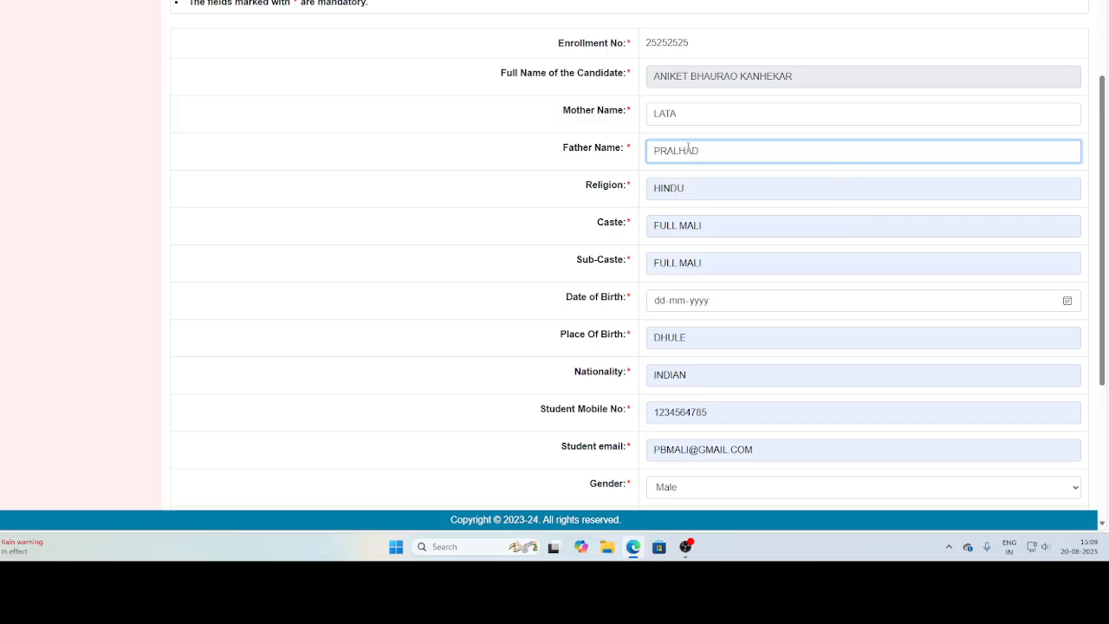
Check the autofilled religion and caste entries, and dismiss the saved-info suggestions for caste.
{"action": "left_click", "coordinate": [697, 188]}
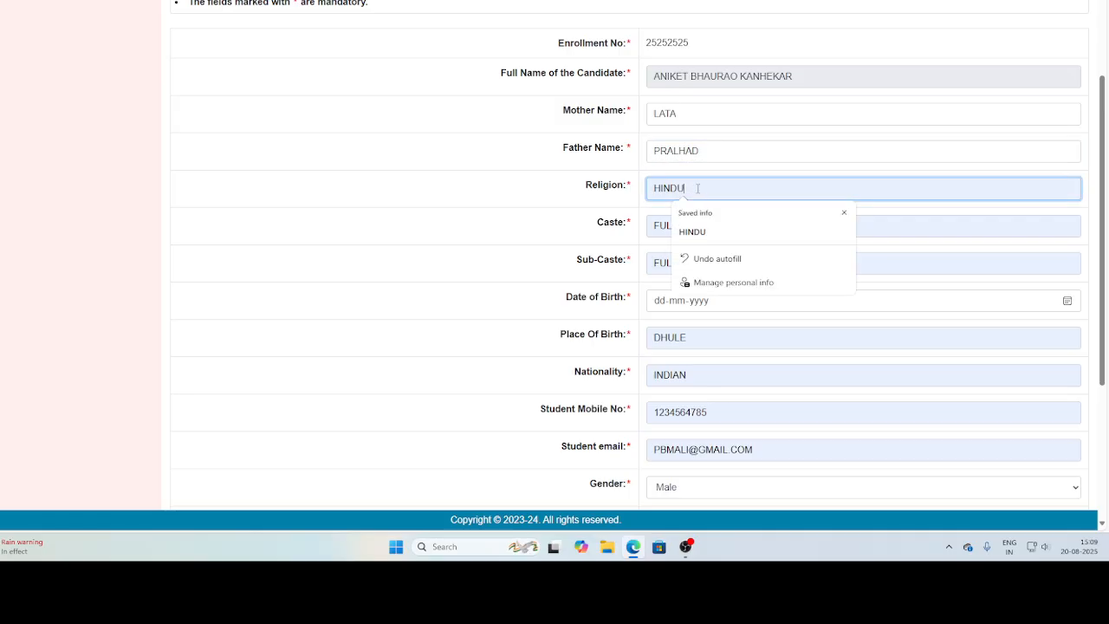
{"action": "left_click", "coordinate": [717, 227]}
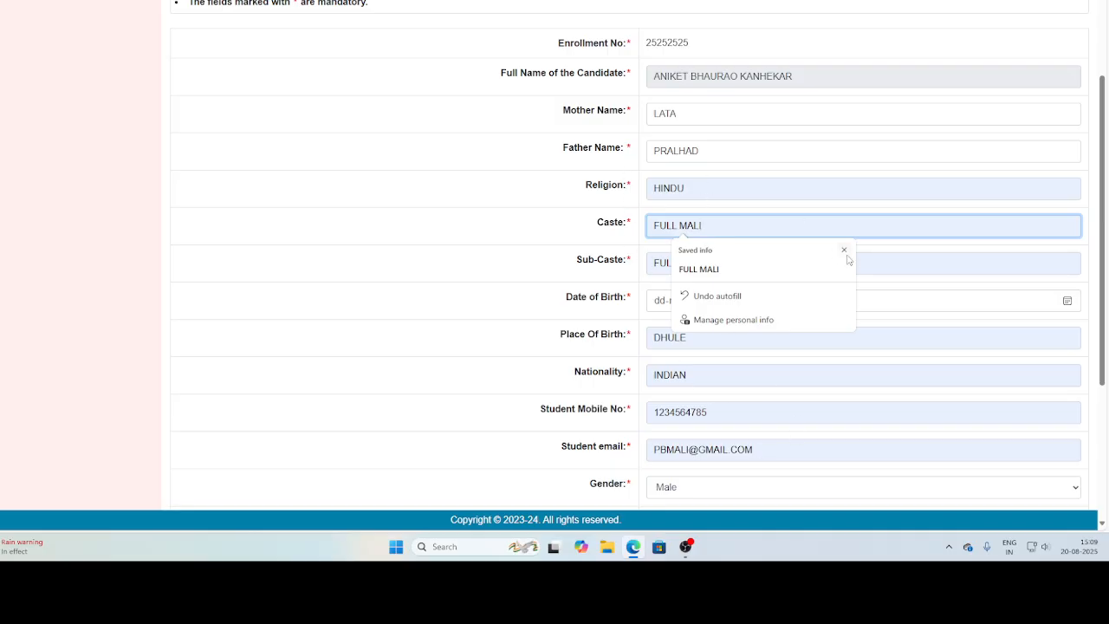
{"action": "left_click", "coordinate": [844, 250]}
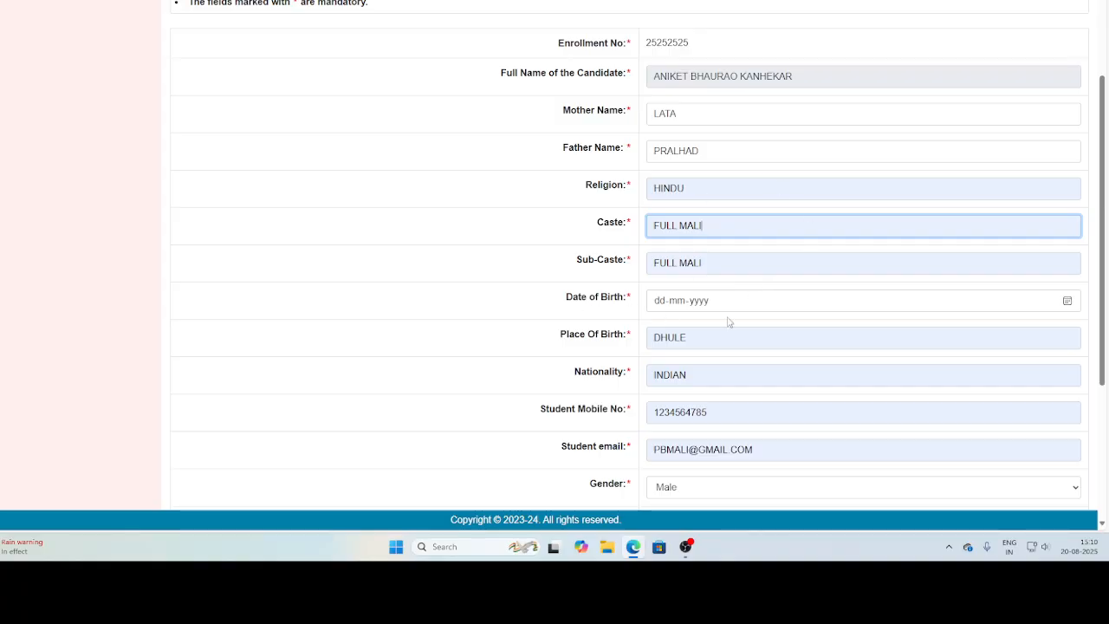
Choose the date of birth from the calendar and set the blood group to A+.
{"action": "left_click", "coordinate": [1067, 302]}
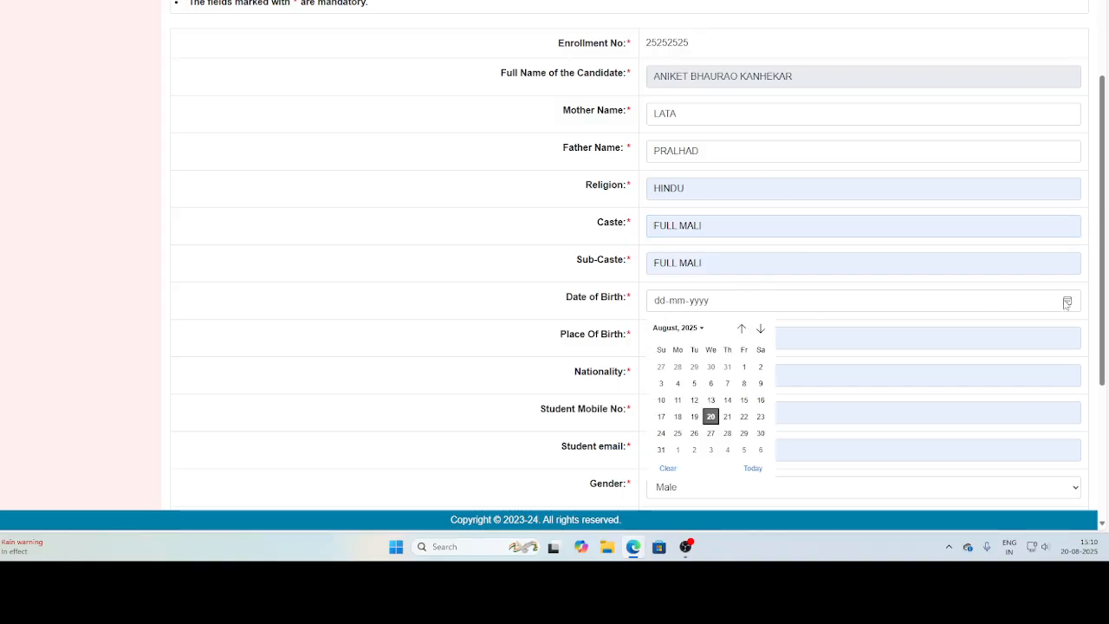
{"action": "left_click", "coordinate": [716, 418]}
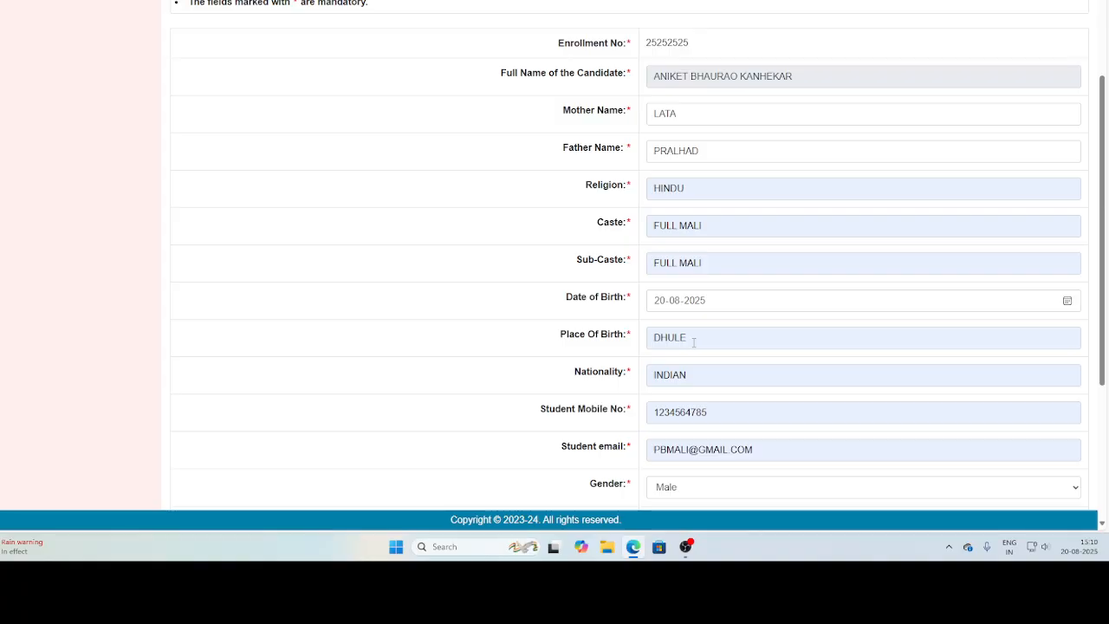
{"action": "scroll", "coordinate": [693, 342], "scroll_direction": "down", "scroll_amount": 1}
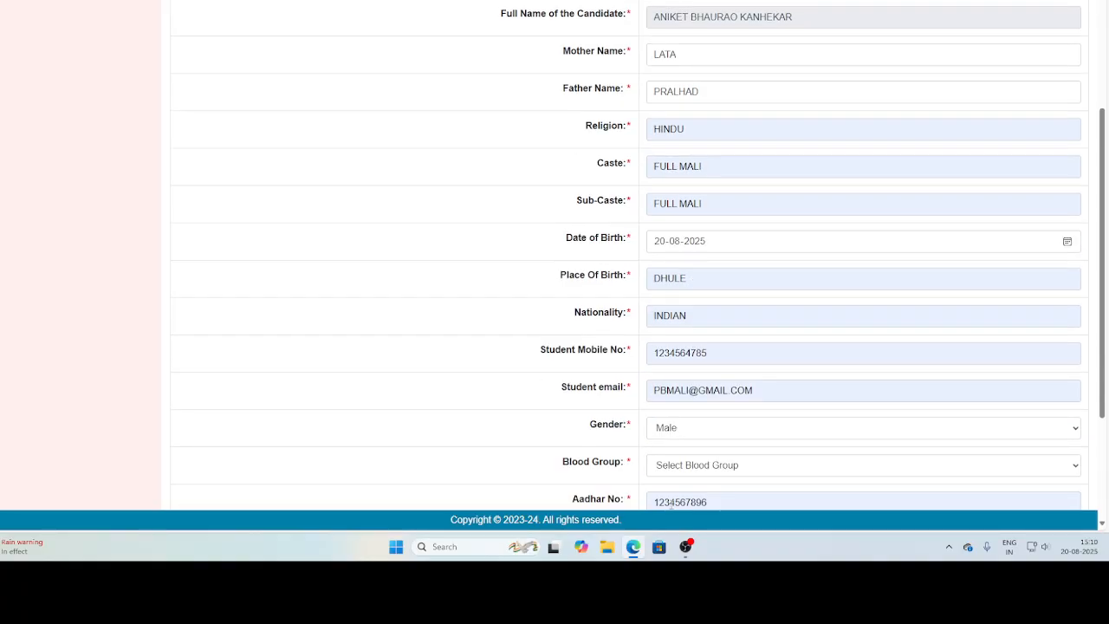
{"action": "scroll", "coordinate": [669, 412], "scroll_direction": "down", "scroll_amount": 1}
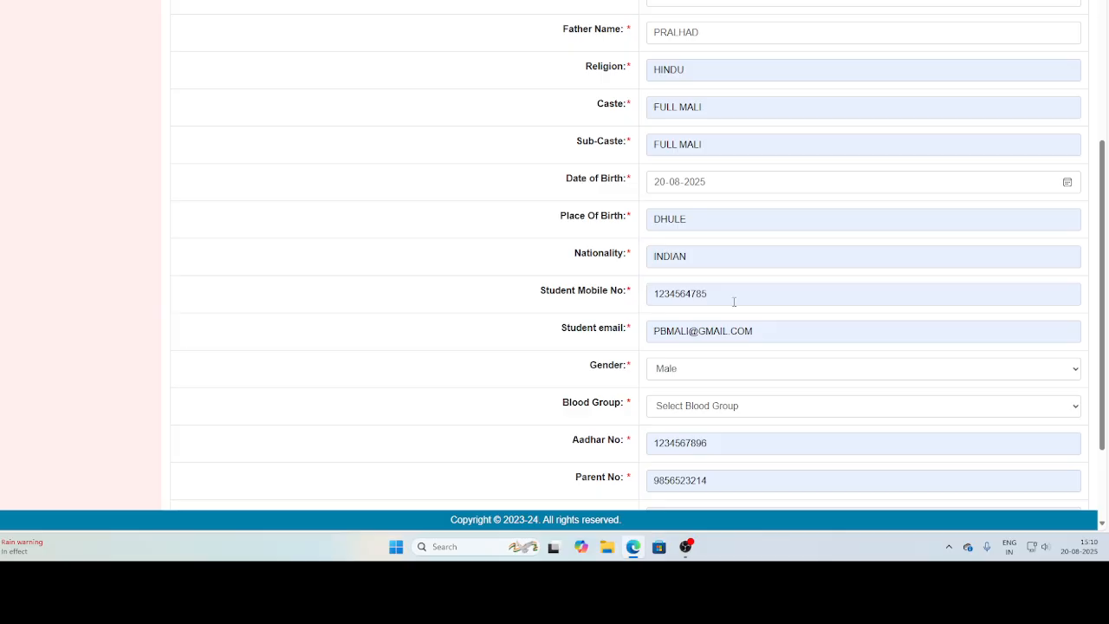
{"action": "left_click", "coordinate": [655, 407]}
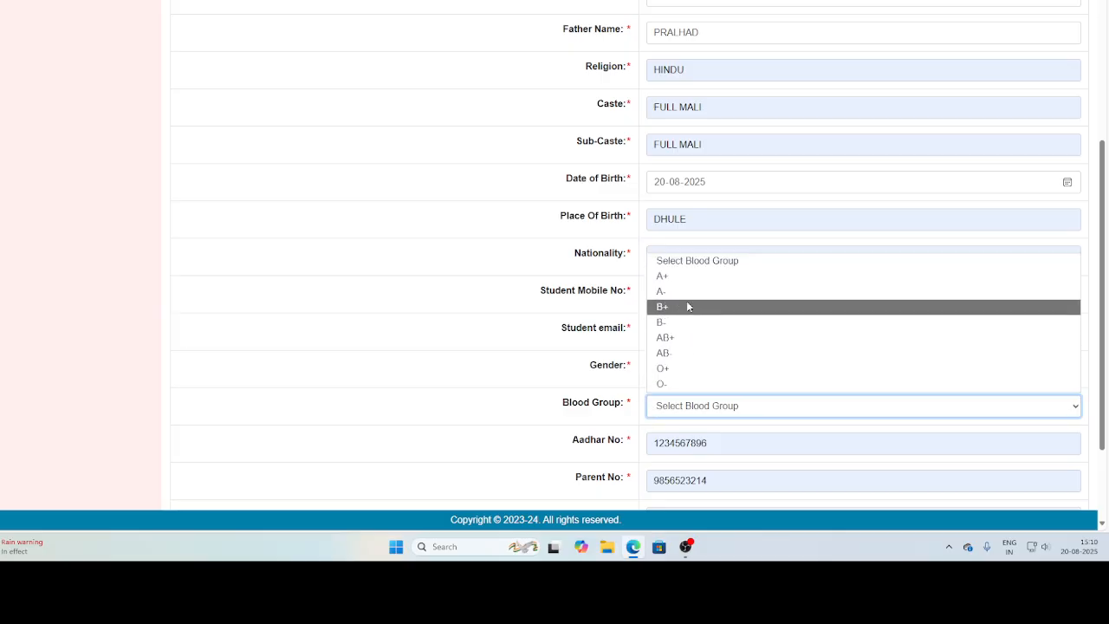
{"action": "left_click", "coordinate": [684, 277]}
Check the last school/college details, set Physically Disabled to No, and review the completed form.
{"action": "scroll", "coordinate": [673, 352], "scroll_direction": "down", "scroll_amount": 2}
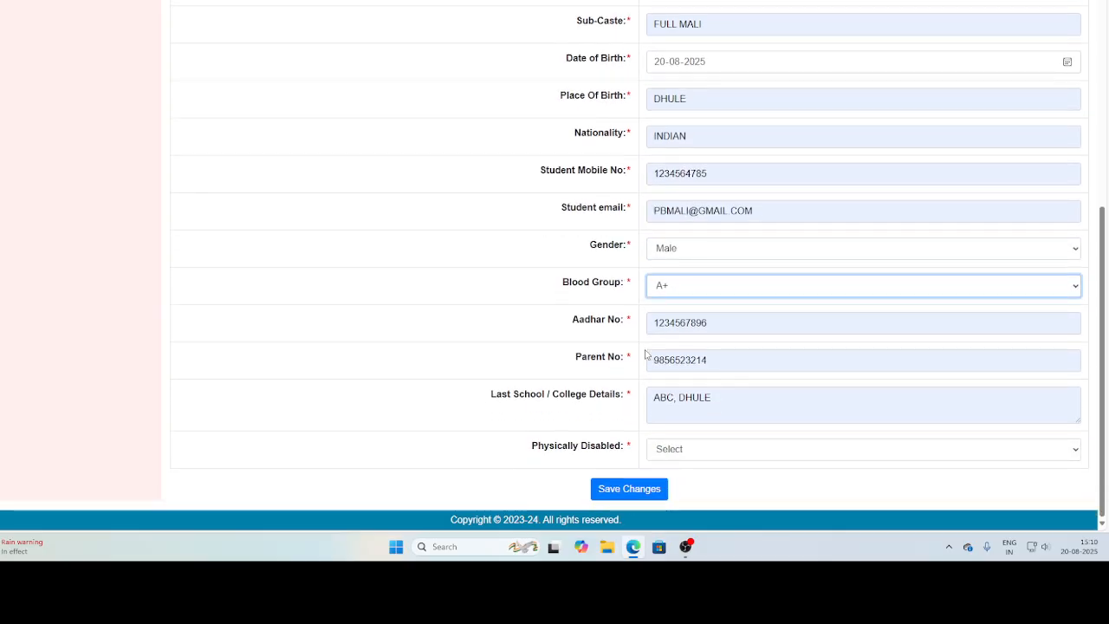
{"action": "left_click", "coordinate": [733, 408]}
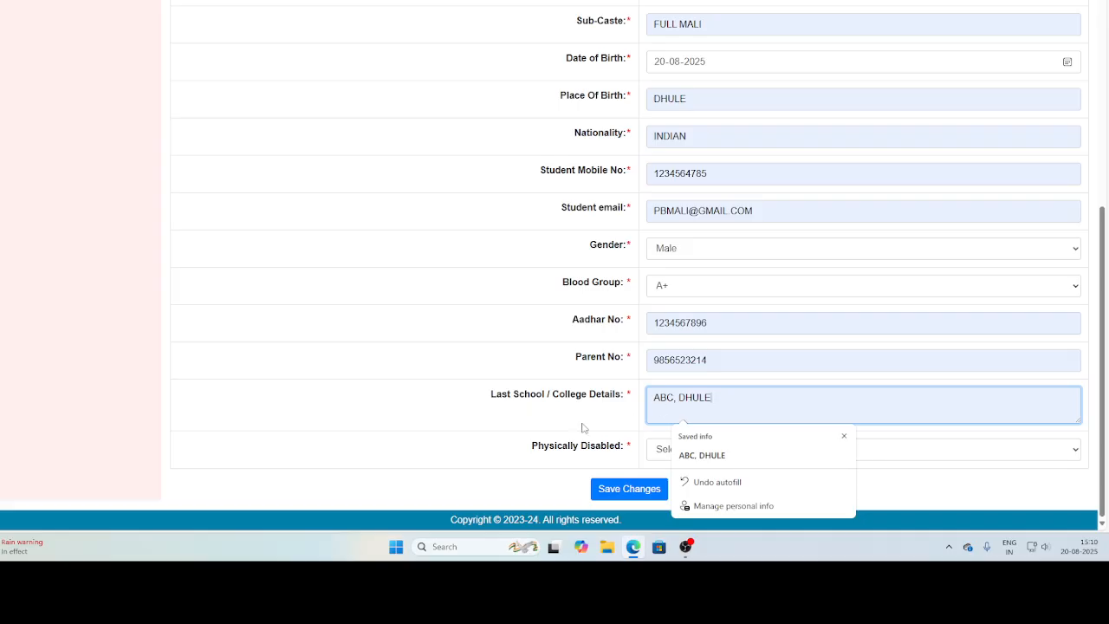
{"action": "left_click", "coordinate": [609, 433]}
{"action": "left_click", "coordinate": [680, 450]}
{"action": "left_click", "coordinate": [670, 501]}
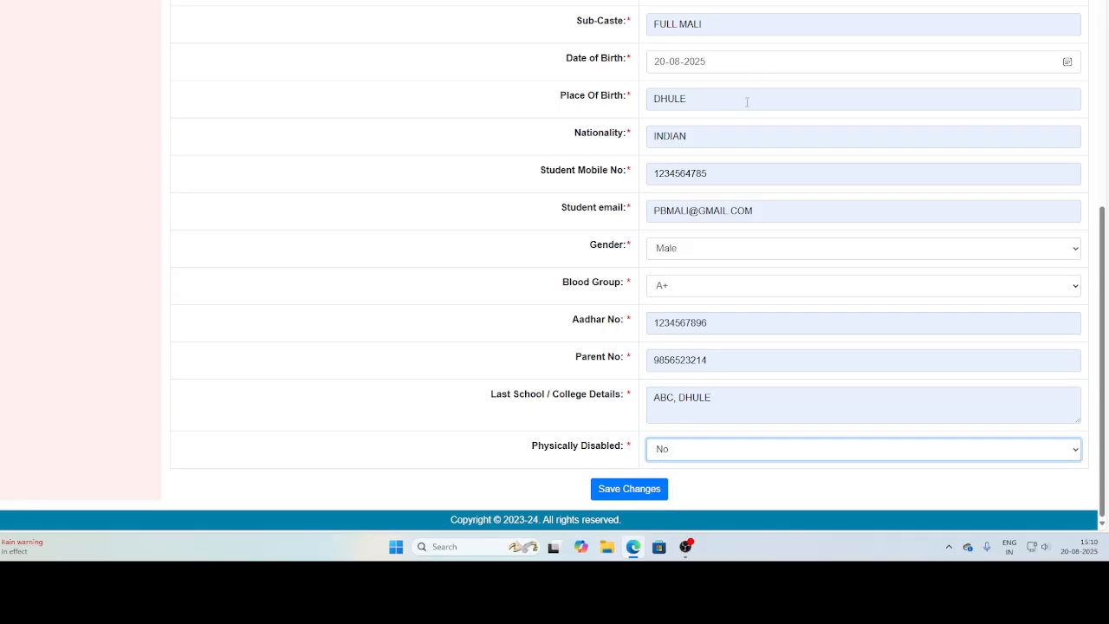
{"action": "scroll", "coordinate": [709, 286], "scroll_direction": "up", "scroll_amount": 3}
{"action": "scroll", "coordinate": [693, 299], "scroll_direction": "down", "scroll_amount": 3}
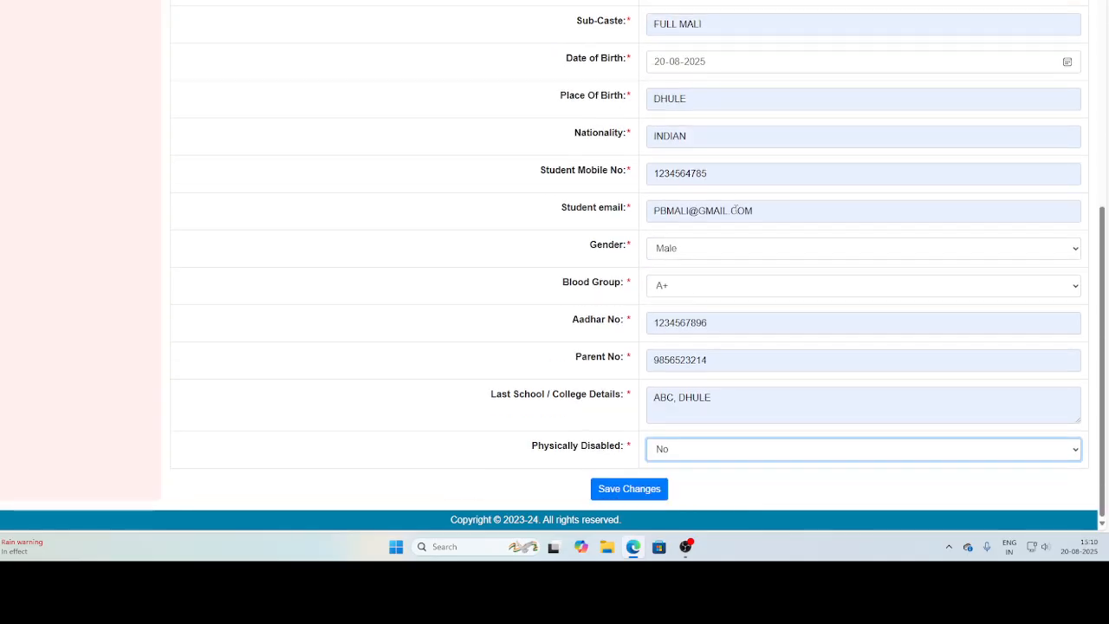
Save the personal details form, return to the profile overview and open the incomplete Permanent Address section.
{"action": "left_click", "coordinate": [627, 490]}
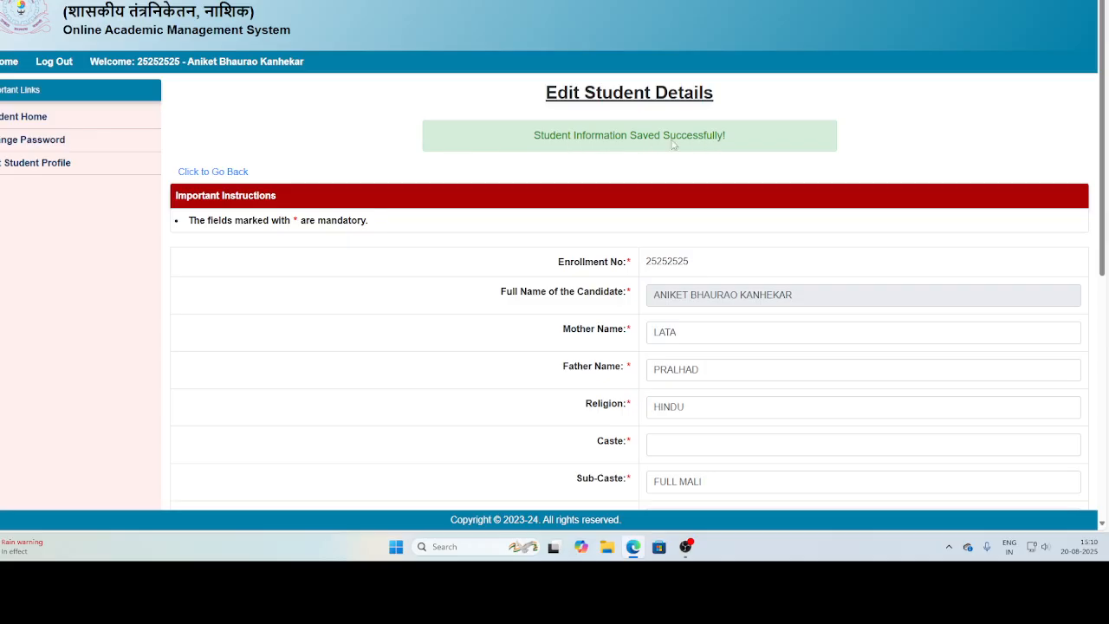
{"action": "left_click", "coordinate": [224, 173]}
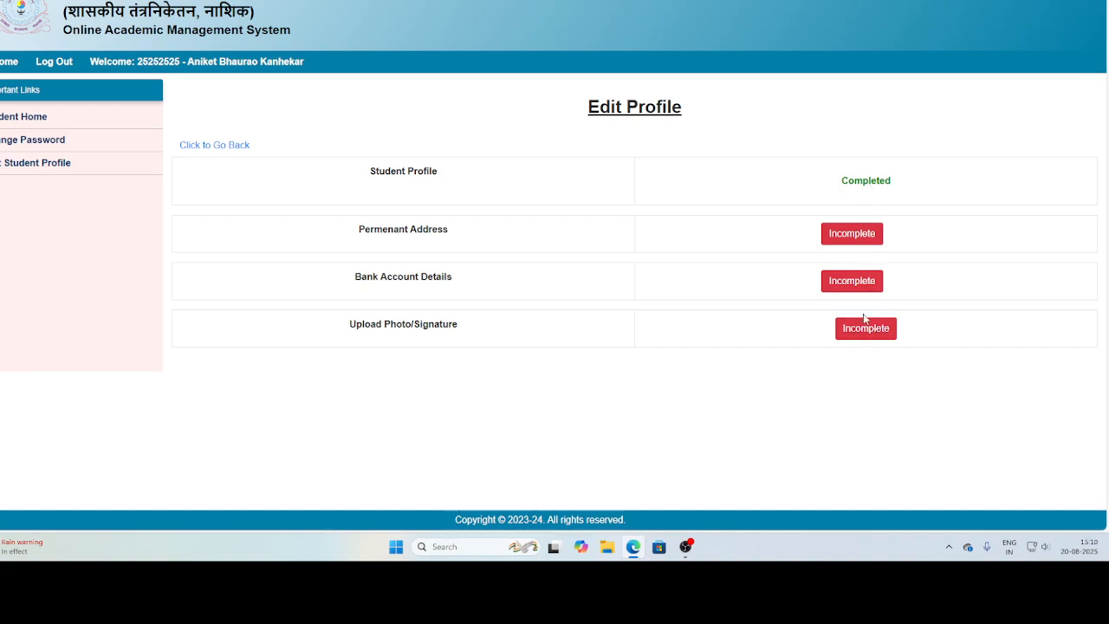
{"action": "left_click", "coordinate": [842, 239]}
Fill in the permanent address form with the last-used saved address entry and review the filled fields.
{"action": "left_click", "coordinate": [735, 221]}
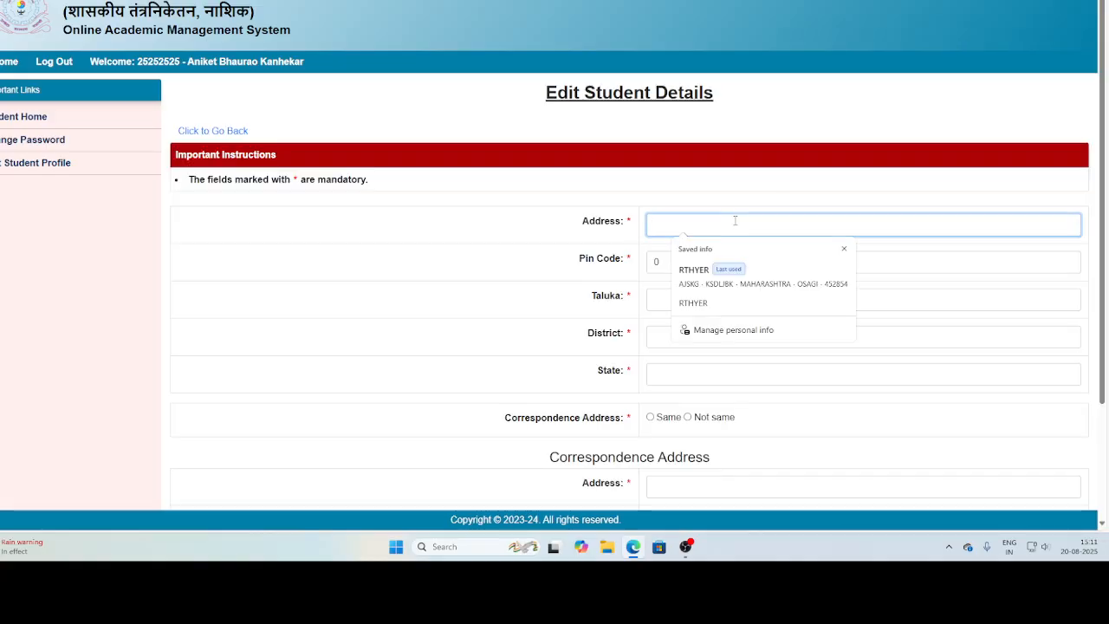
{"action": "left_click", "coordinate": [718, 277]}
{"action": "scroll", "coordinate": [701, 235], "scroll_direction": "down", "scroll_amount": 1}
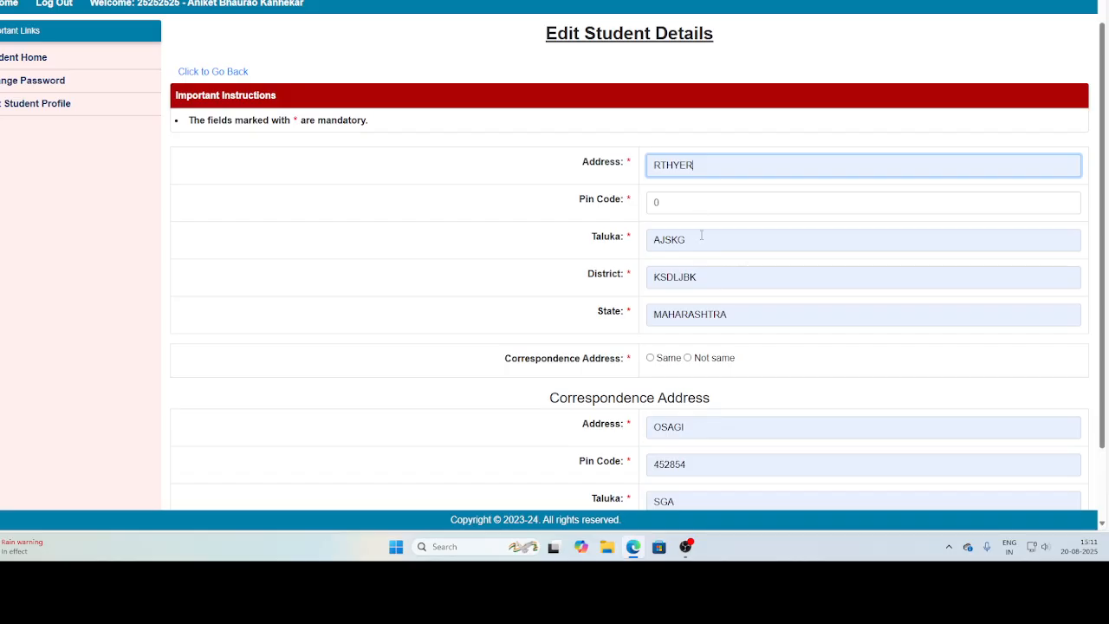
{"action": "scroll", "coordinate": [719, 303], "scroll_direction": "down", "scroll_amount": 1}
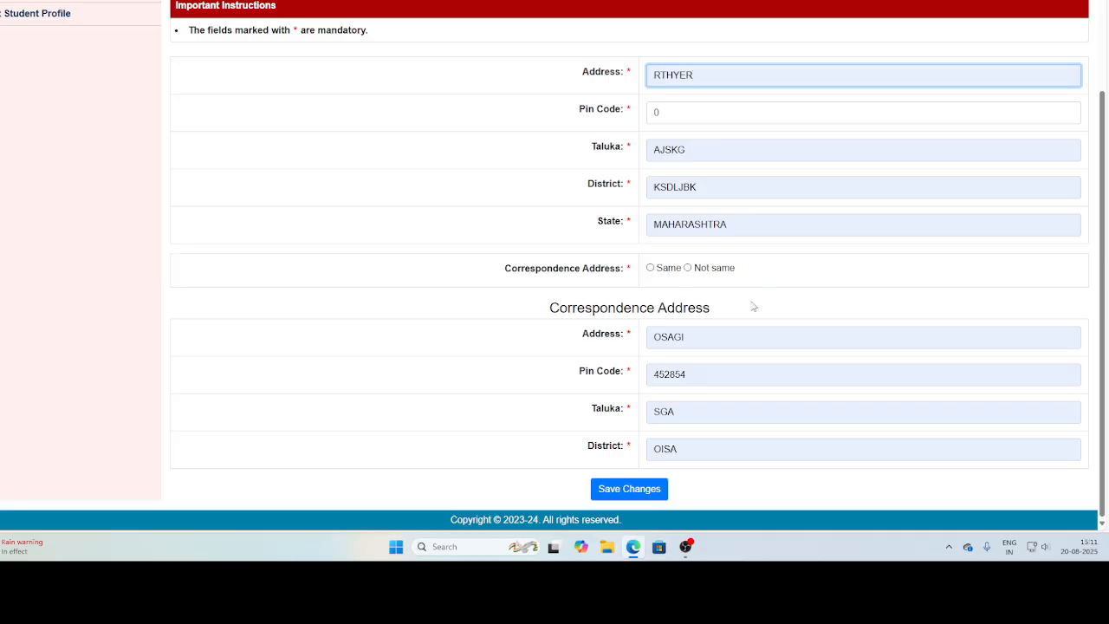
Mark the correspondence address as Not same, enter its address, pin code, taluka and district, and try to save the form.
{"action": "left_click", "coordinate": [689, 277]}
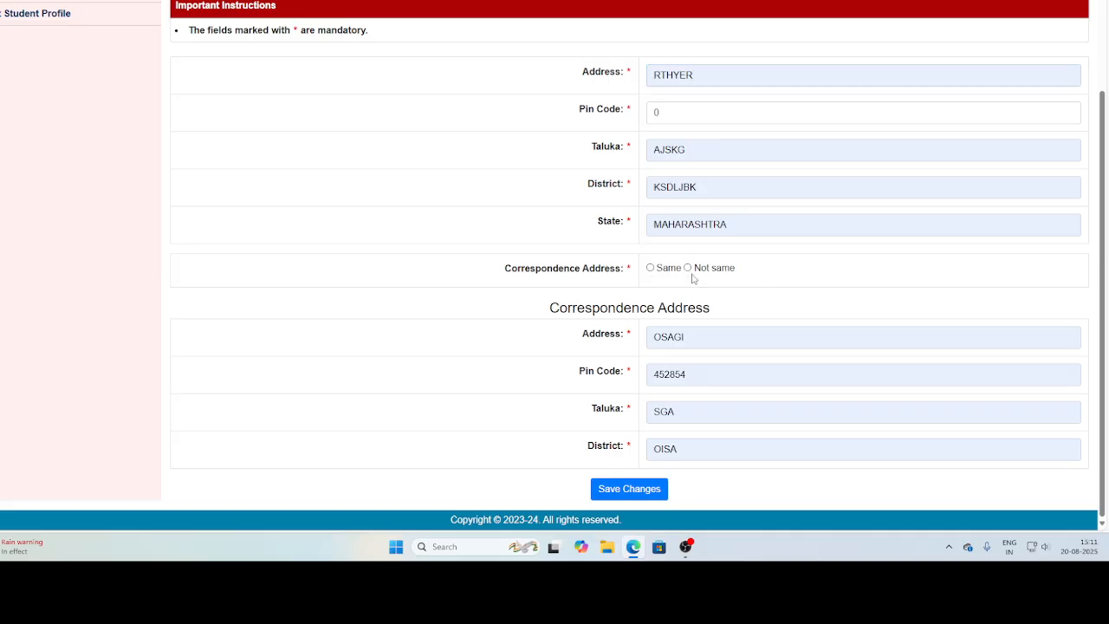
{"action": "left_click", "coordinate": [688, 268]}
{"action": "left_click", "coordinate": [679, 345]}
{"action": "type", "text": "s"}
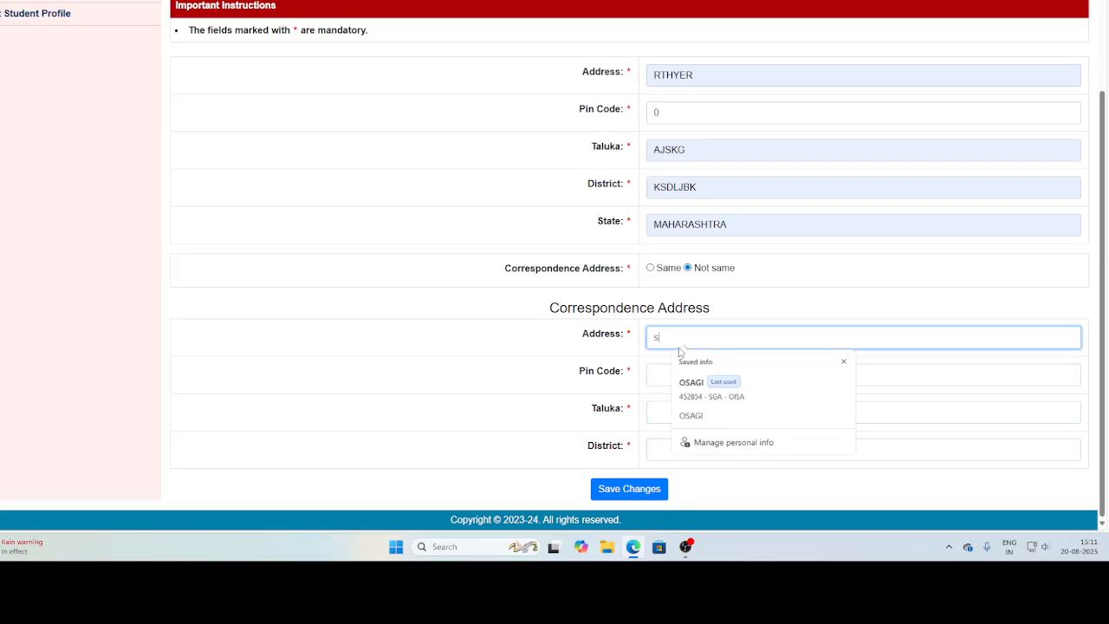
{"action": "type", "text": "dfga"}
{"action": "left_click", "coordinate": [668, 368]}
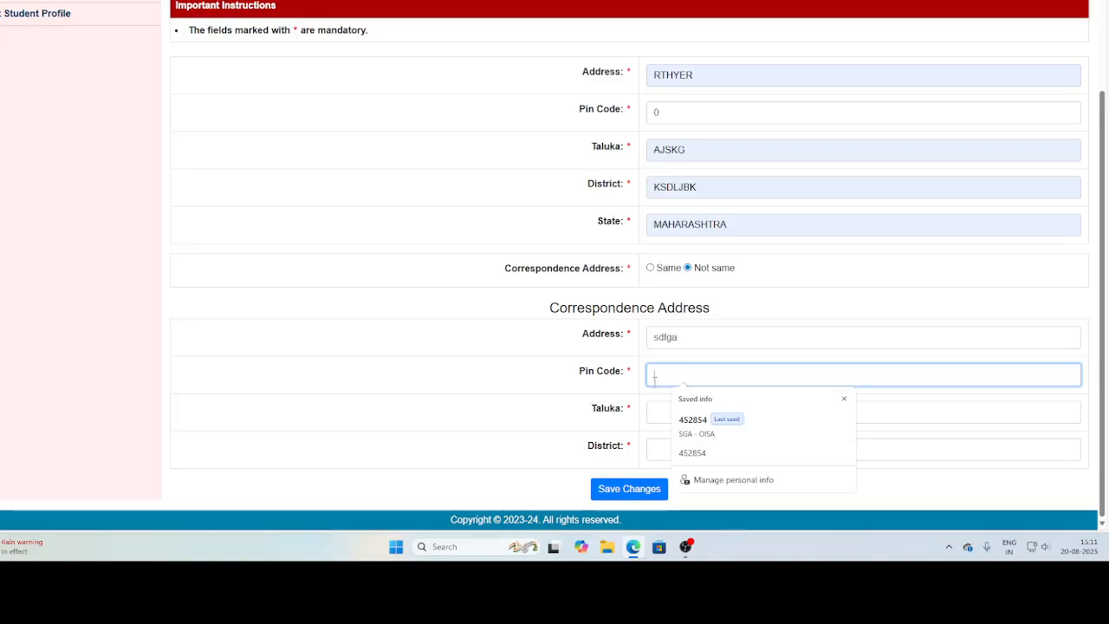
{"action": "type", "text": "45"}
{"action": "left_click", "coordinate": [660, 411]}
{"action": "type", "text": "erhsd"}
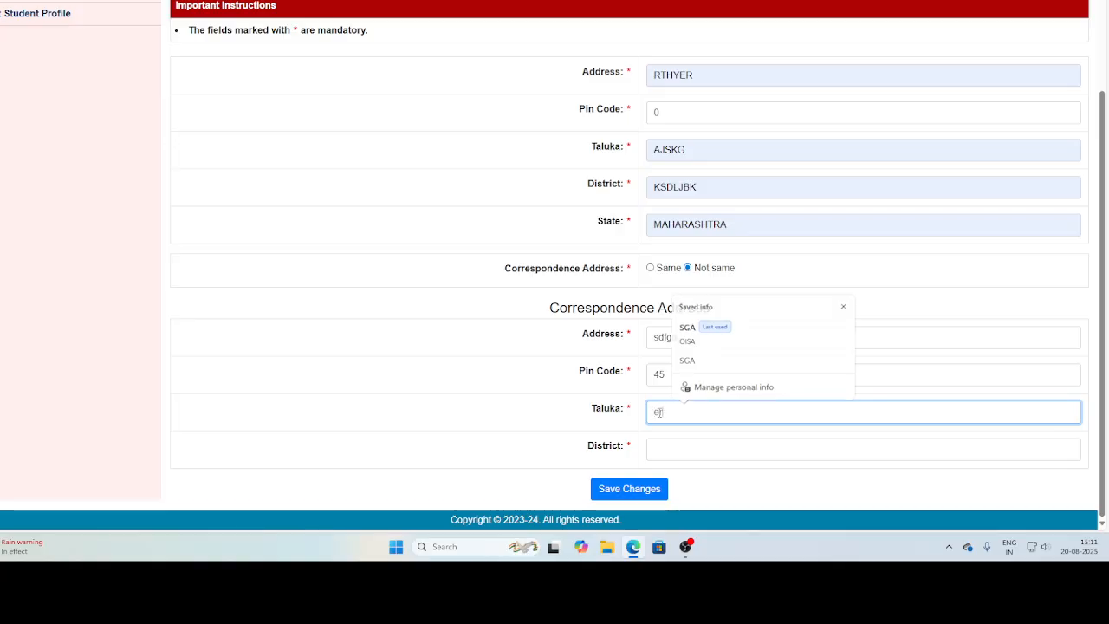
{"action": "left_click", "coordinate": [690, 450]}
{"action": "type", "text": "dhsd"}
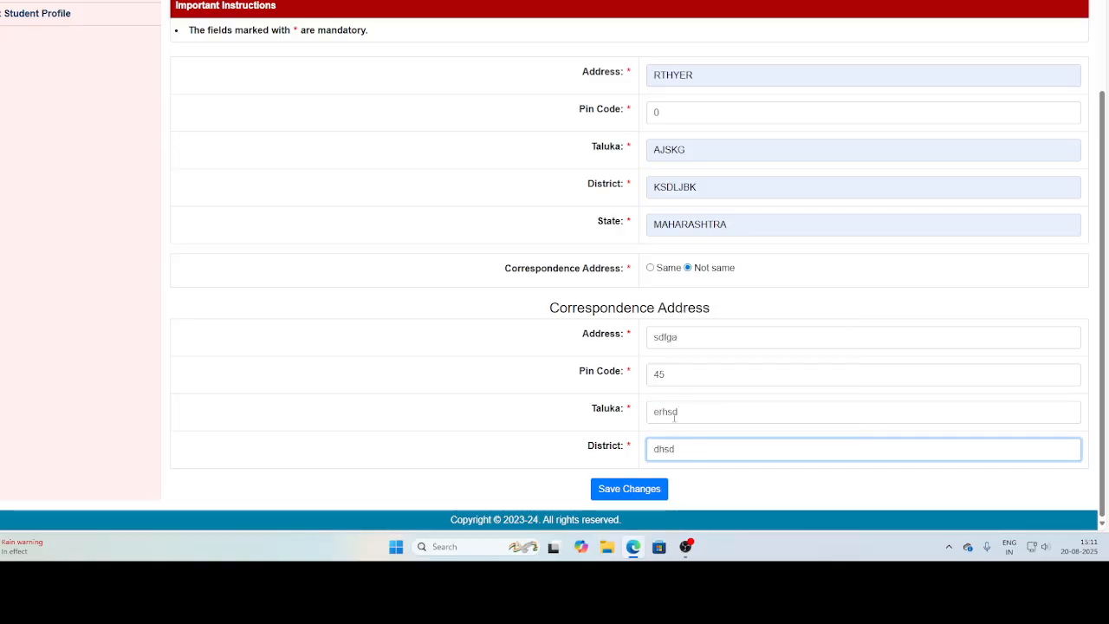
{"action": "left_click", "coordinate": [632, 491]}
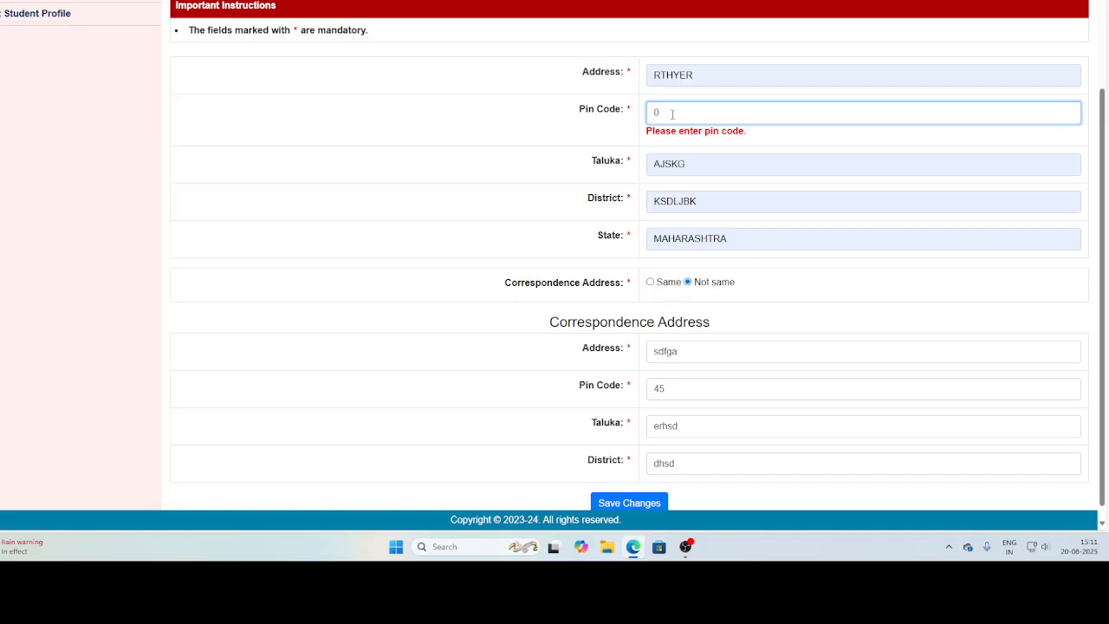
Enter full pin codes for both the permanent and correspondence addresses and save the address form.
{"action": "left_click", "coordinate": [671, 113]}
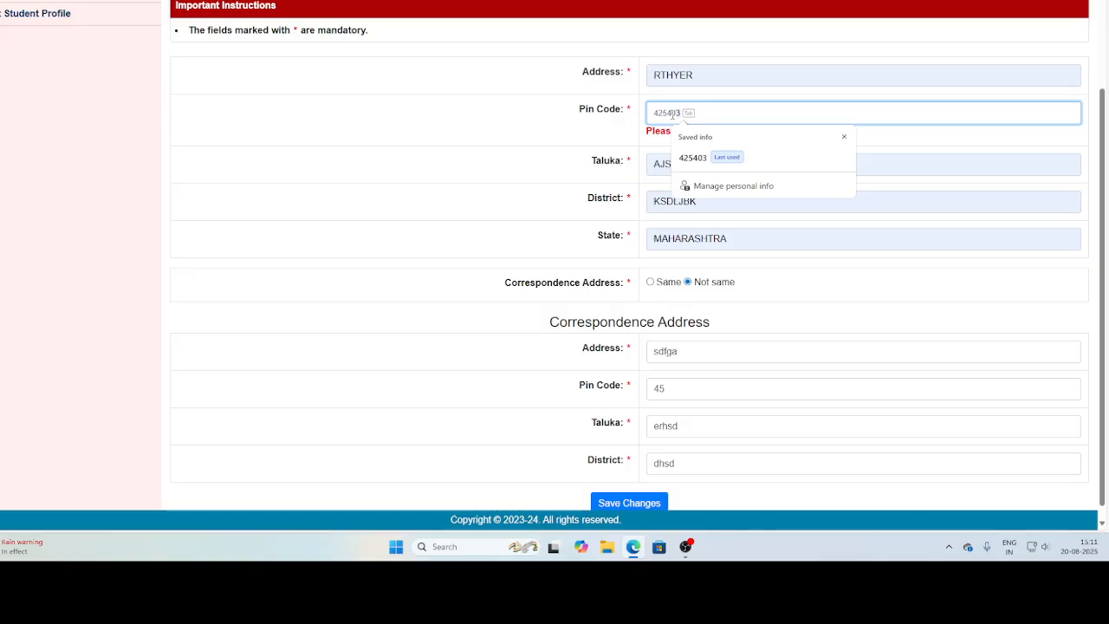
{"action": "key", "text": "Tab"}
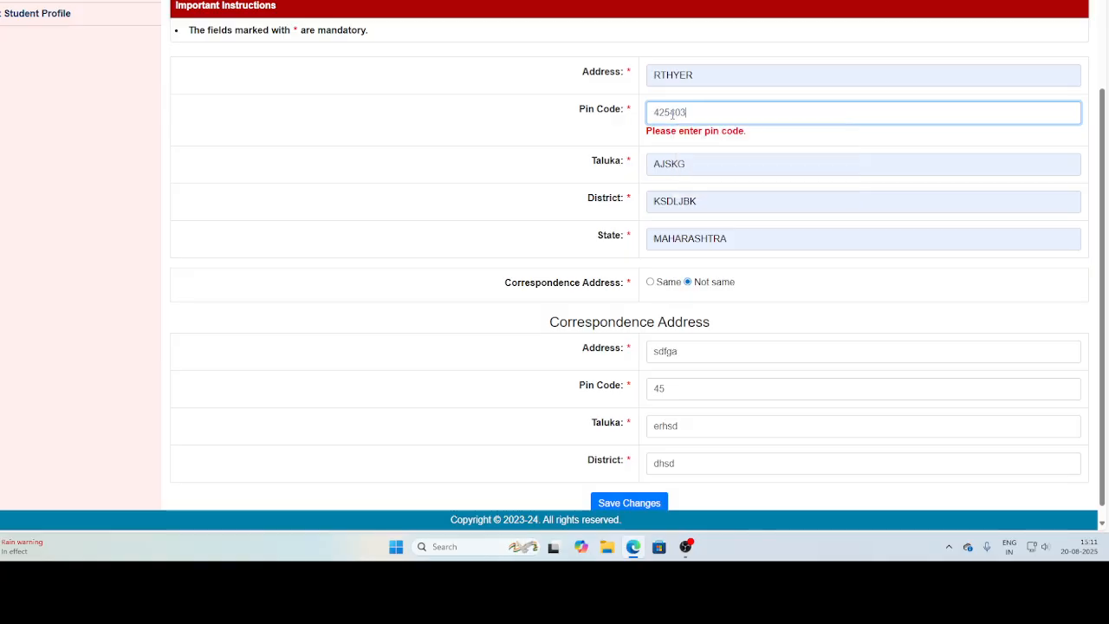
{"action": "left_click", "coordinate": [629, 503]}
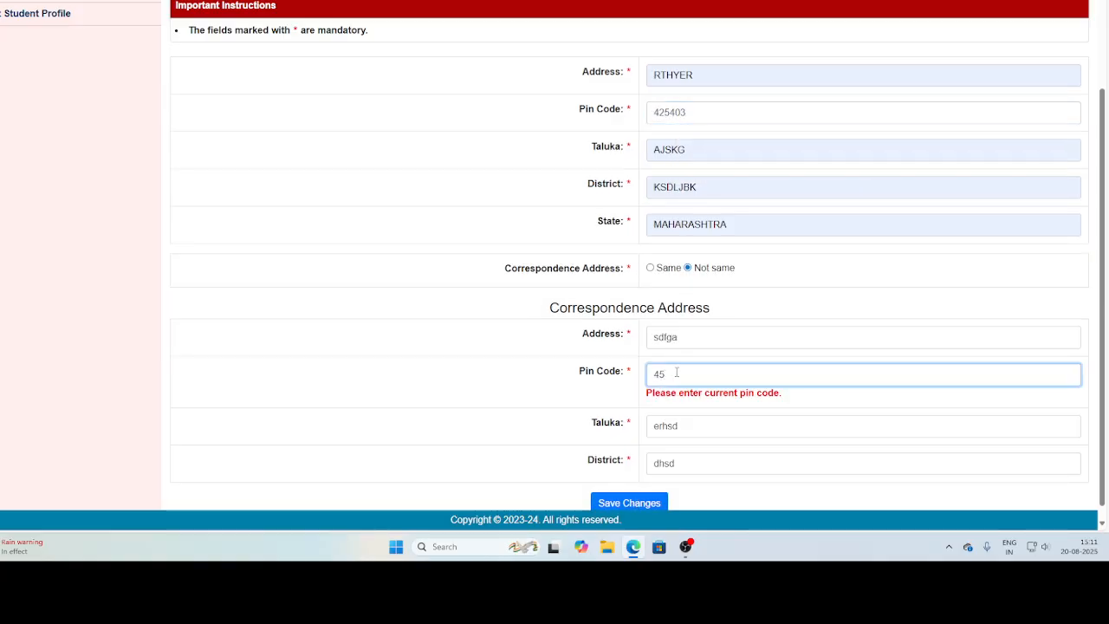
{"action": "key", "text": "BackSpace"}
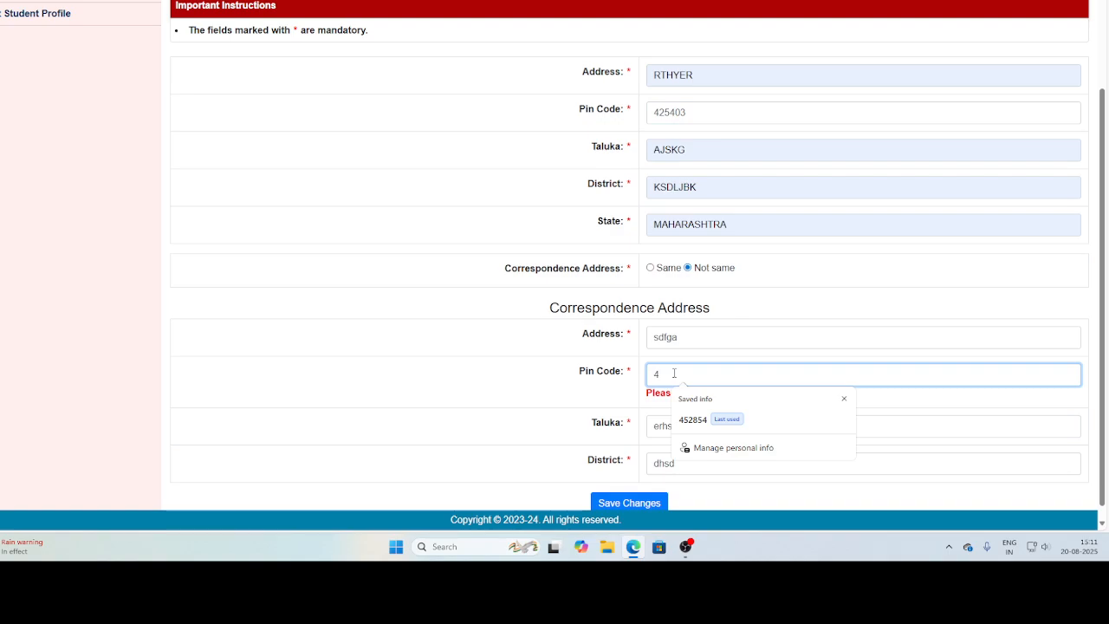
{"action": "type", "text": "25403"}
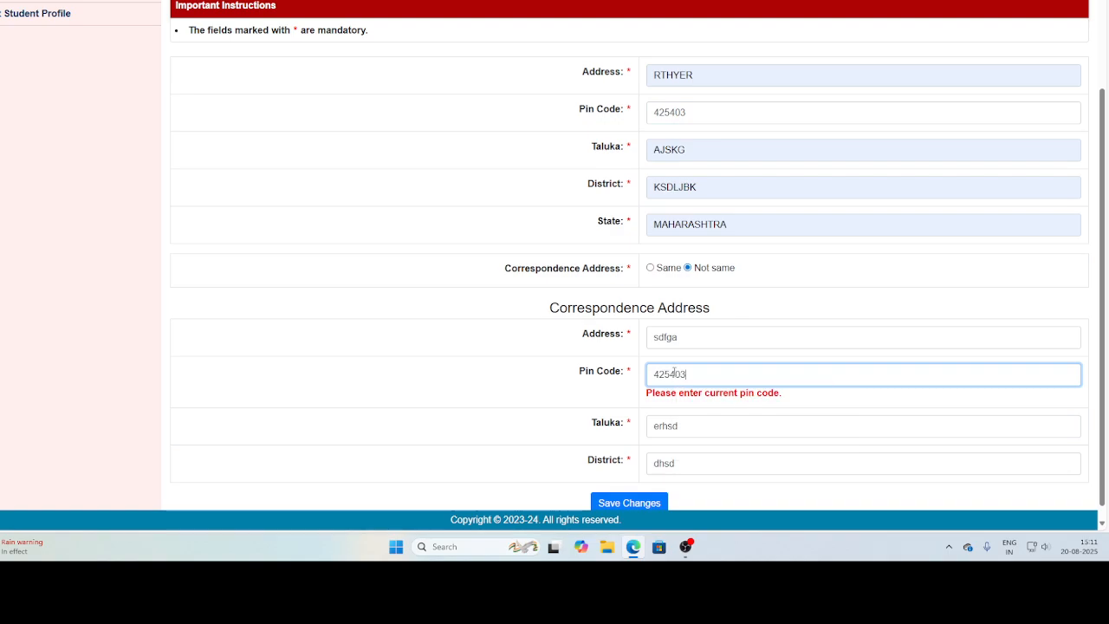
{"action": "left_click", "coordinate": [636, 502]}
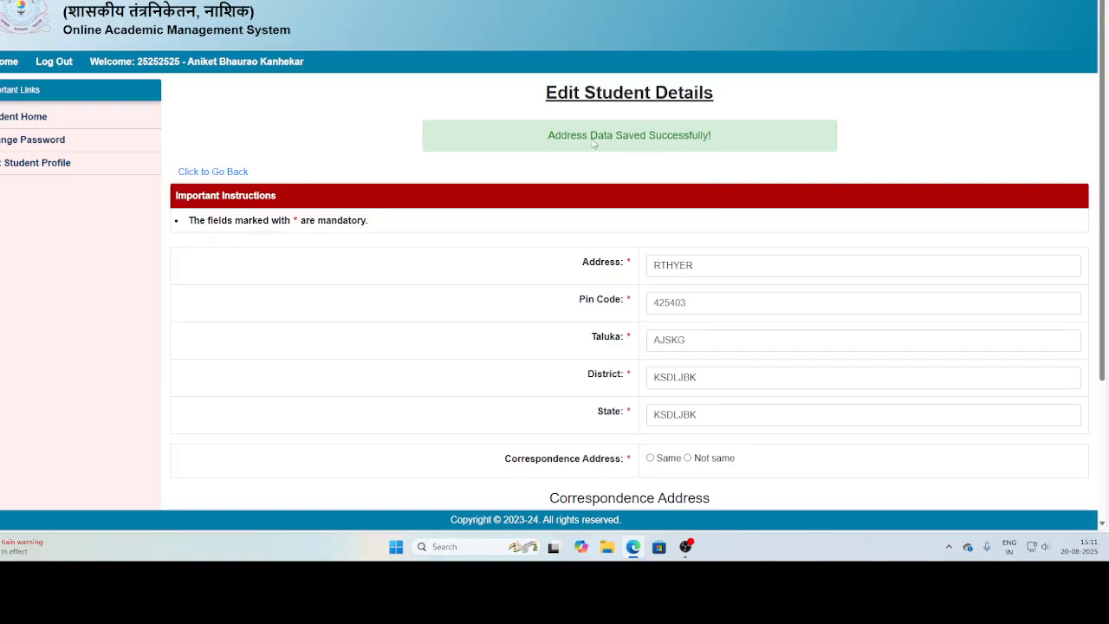
Complete the Bank Account Details section with the saved SBI entry, save it and return to the profile overview.
{"action": "left_click", "coordinate": [229, 171]}
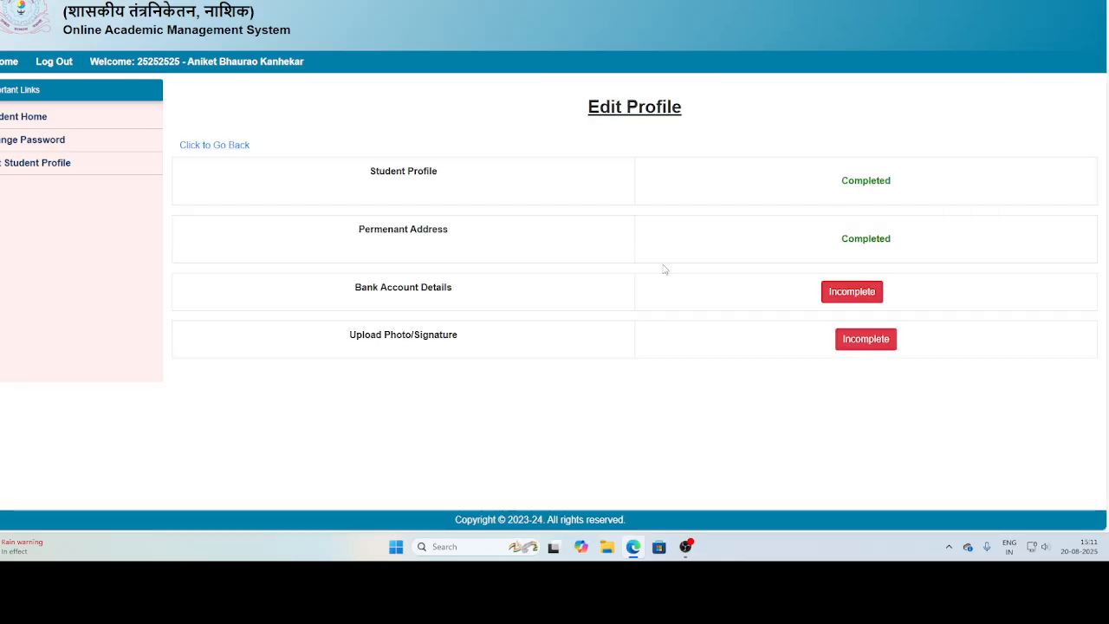
{"action": "left_click", "coordinate": [838, 297]}
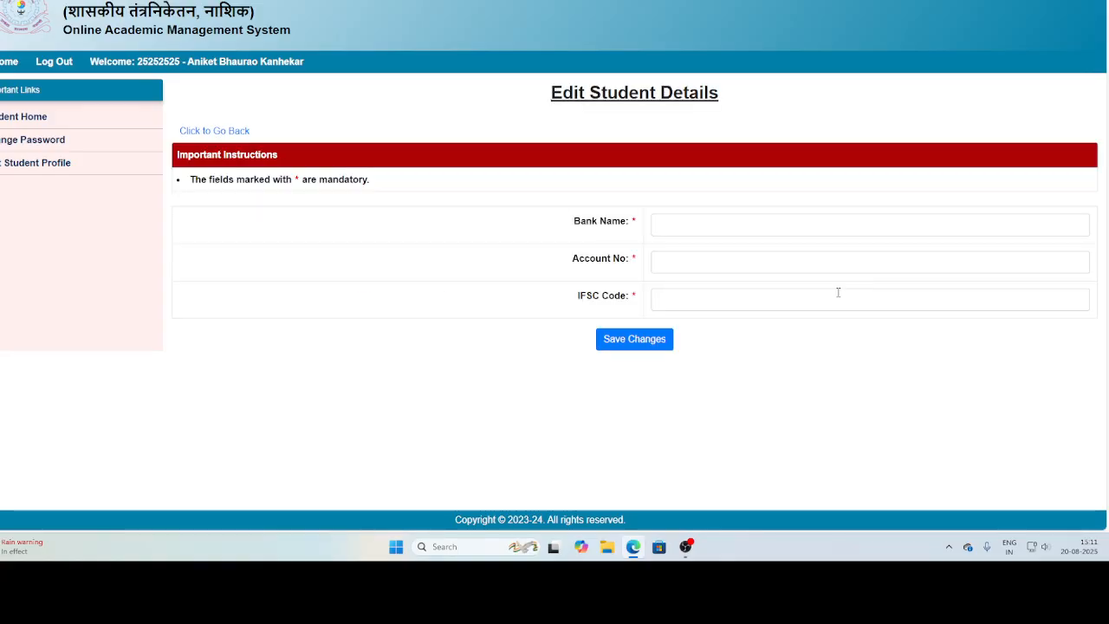
{"action": "left_click", "coordinate": [739, 225]}
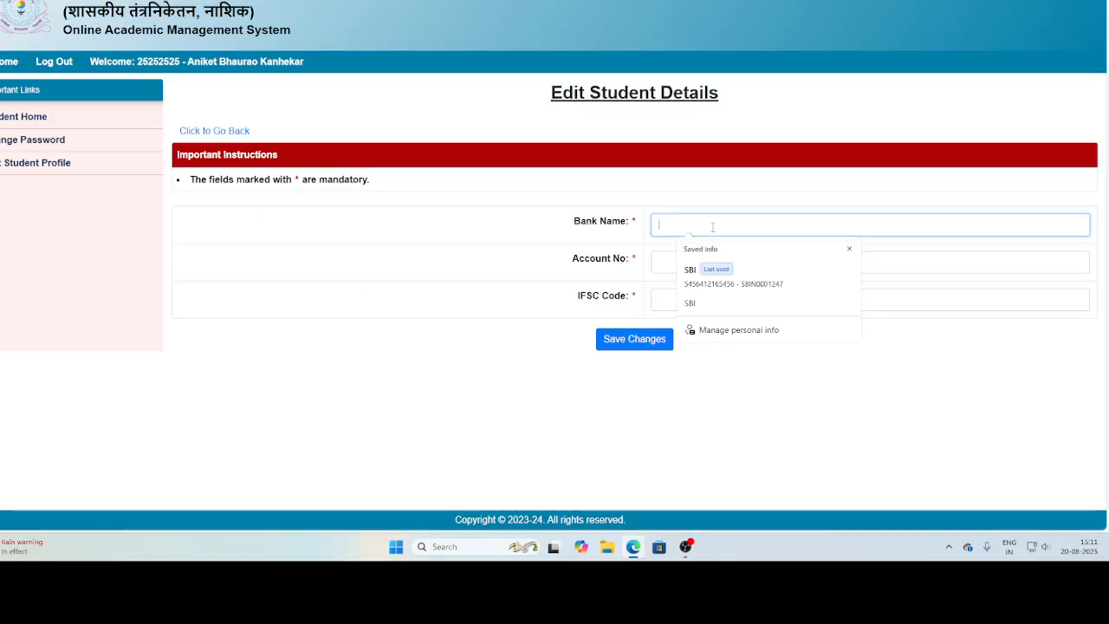
{"action": "left_click", "coordinate": [719, 269]}
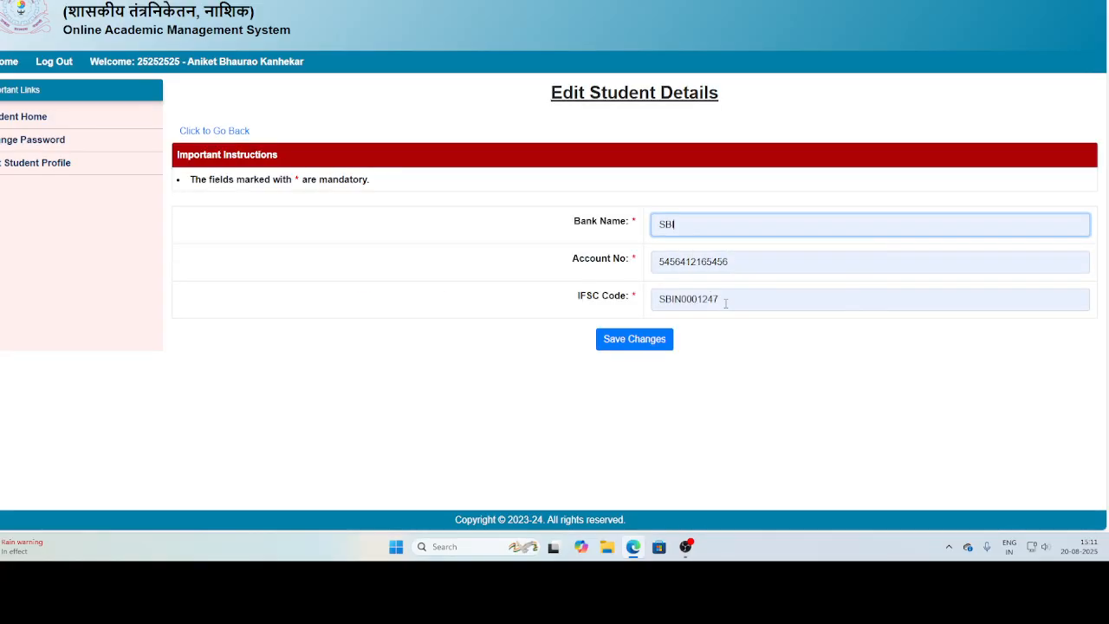
{"action": "left_click", "coordinate": [633, 340]}
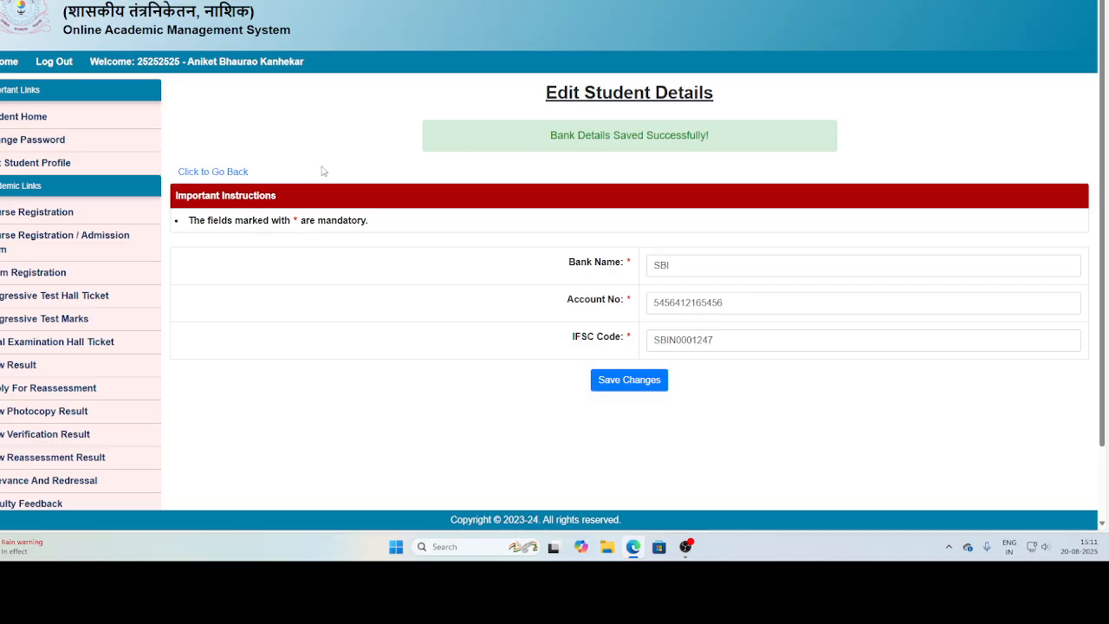
{"action": "left_click", "coordinate": [218, 176]}
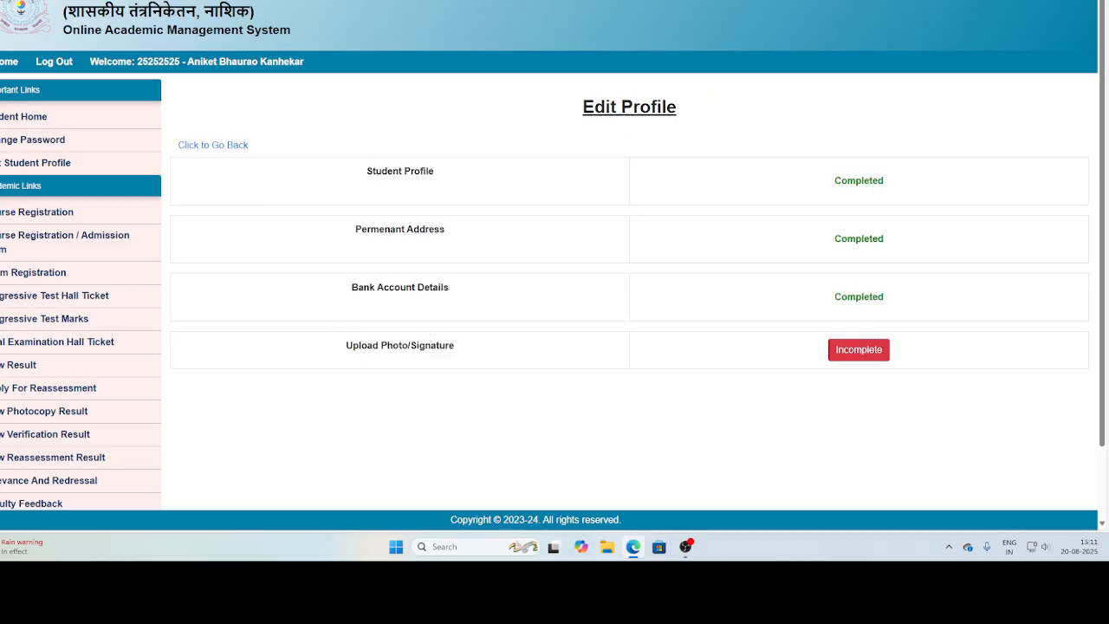
Open the photo file from the desktop to check its pixel dimensions and file size, and close the viewer.
{"action": "key", "text": "super+d"}
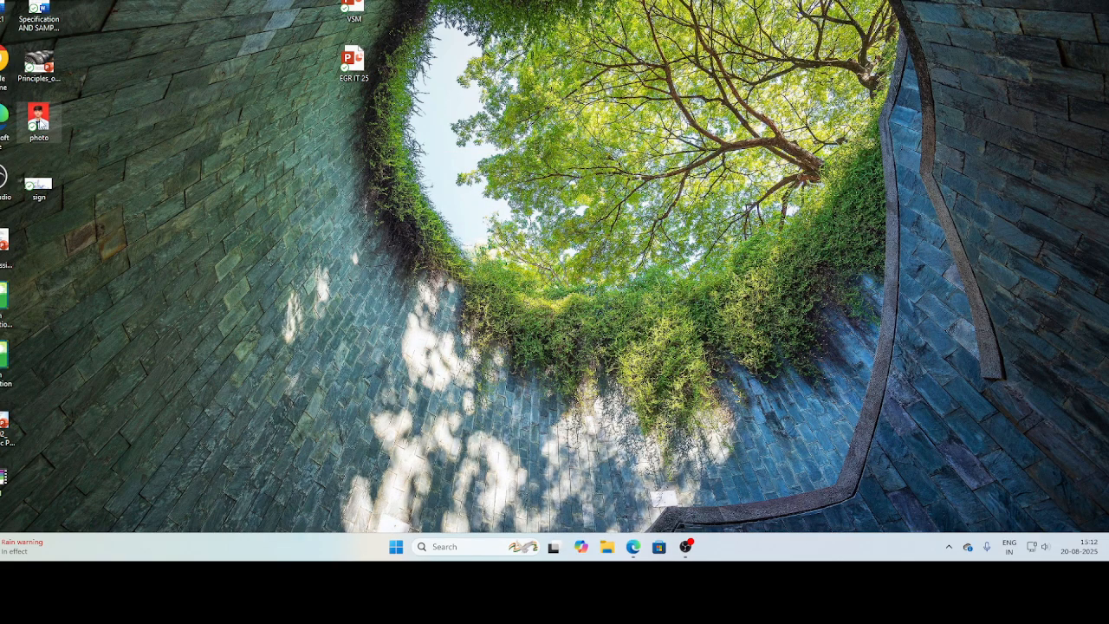
{"action": "double_click", "coordinate": [39, 117]}
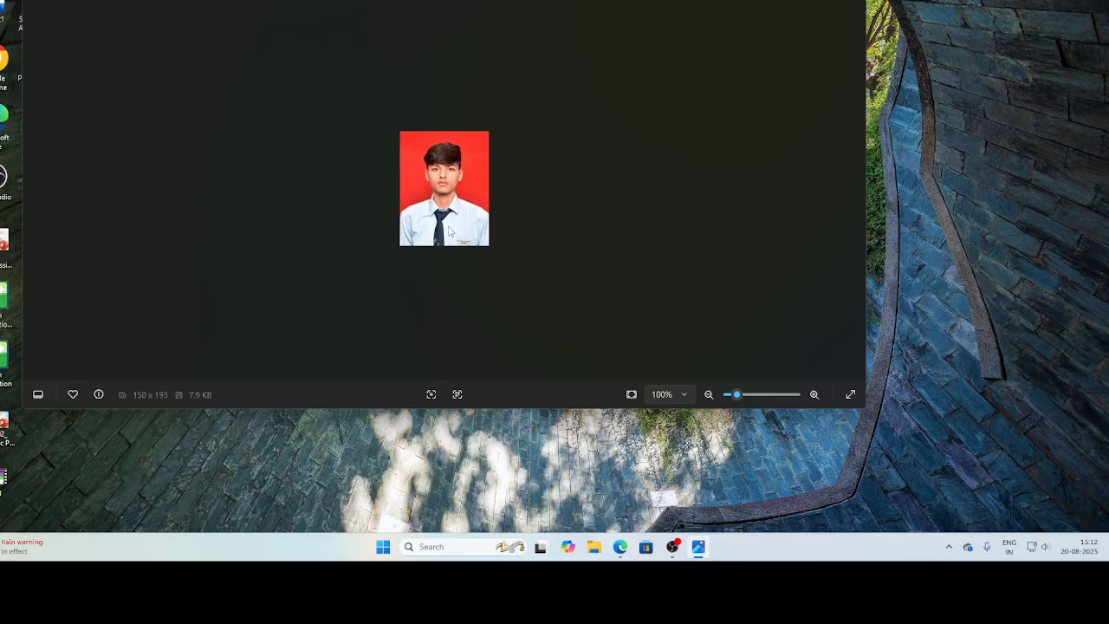
{"action": "left_click", "coordinate": [846, 1]}
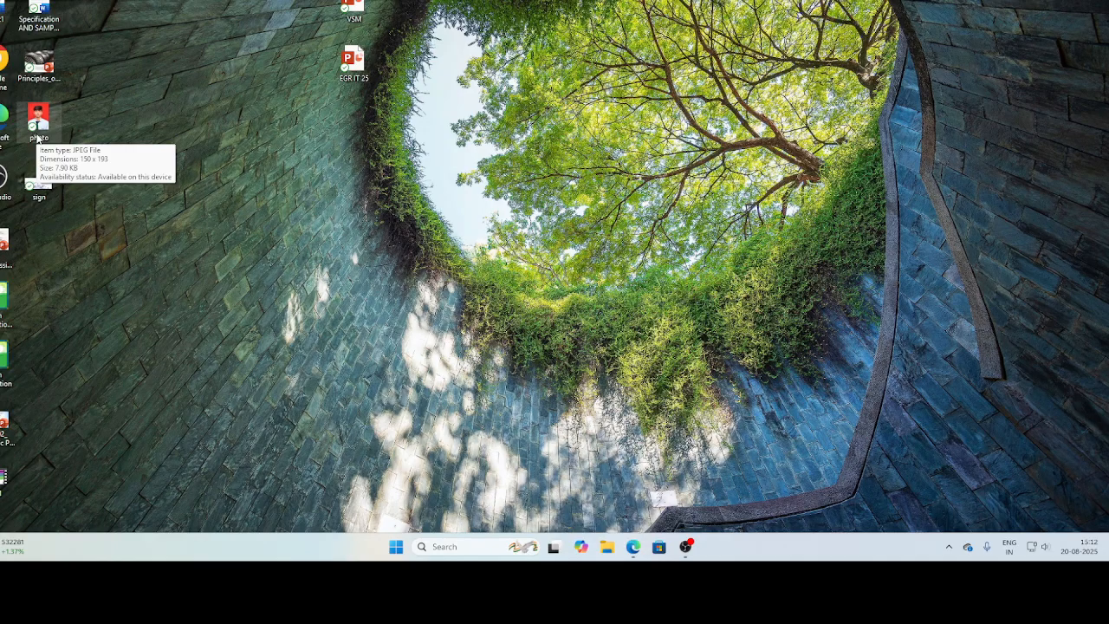
{"action": "left_click", "coordinate": [634, 547]}
{"action": "key", "text": "ctrl+Tab"}
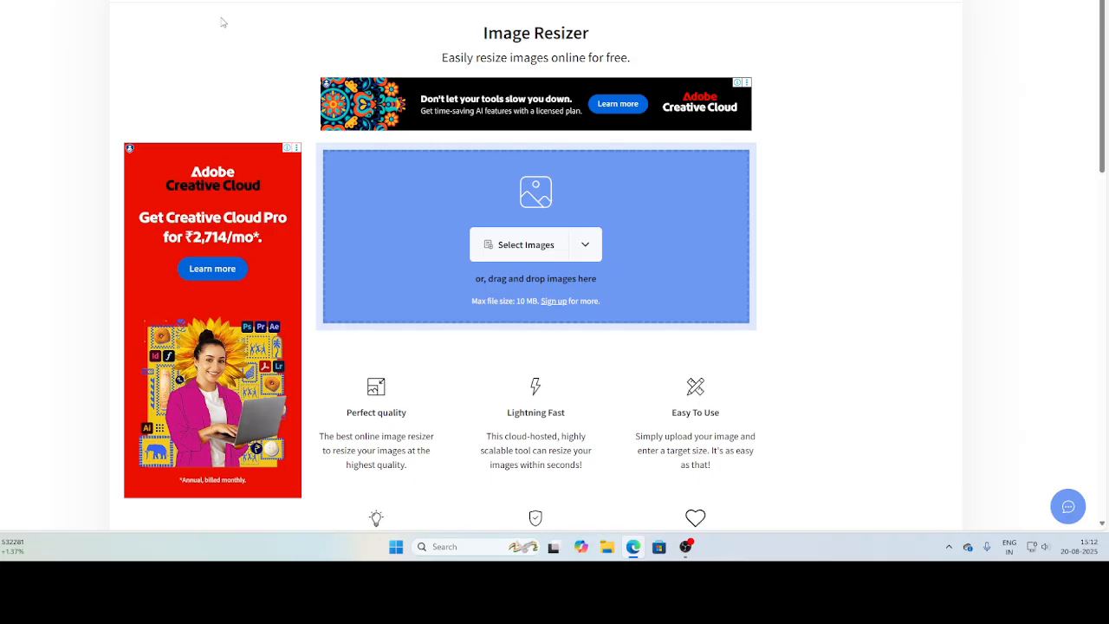
{"action": "left_click", "coordinate": [516, 259]}
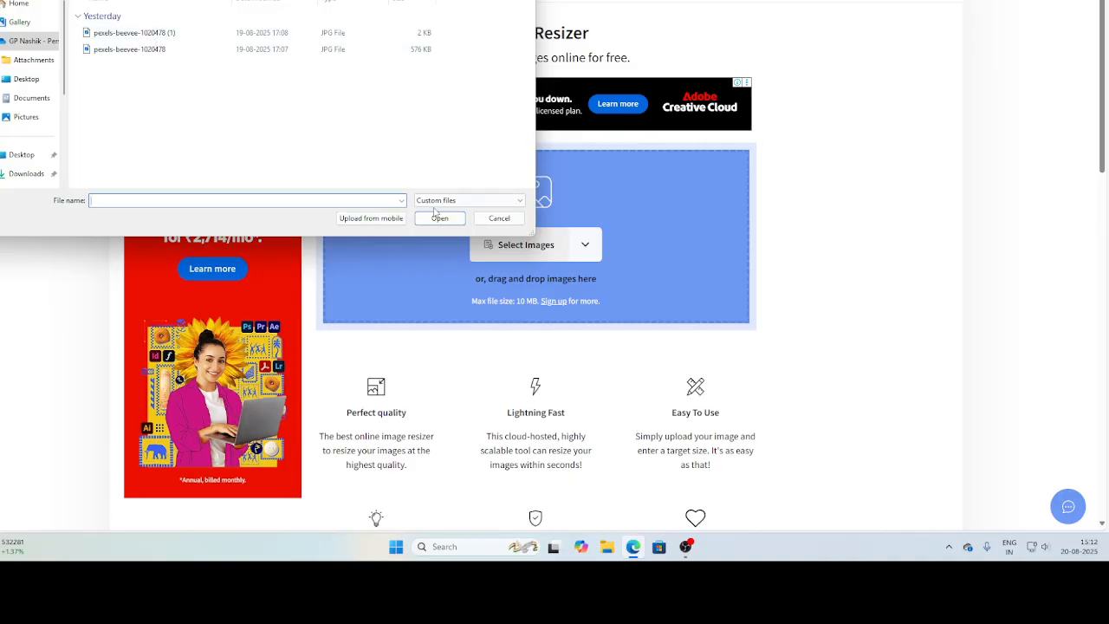
{"action": "left_click", "coordinate": [34, 117]}
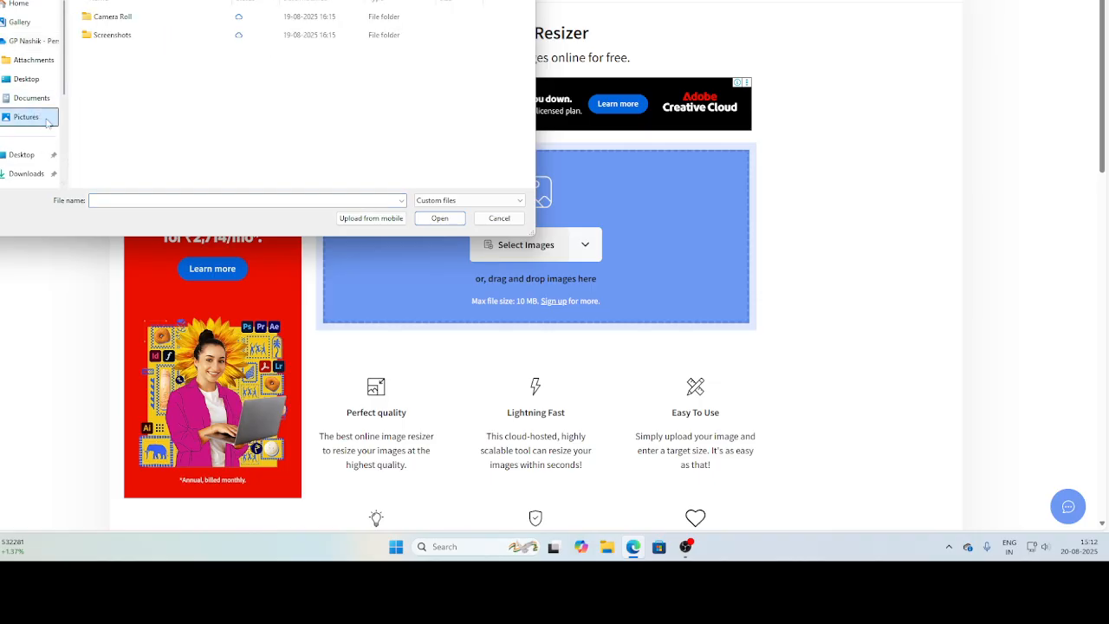
{"action": "left_click", "coordinate": [28, 79]}
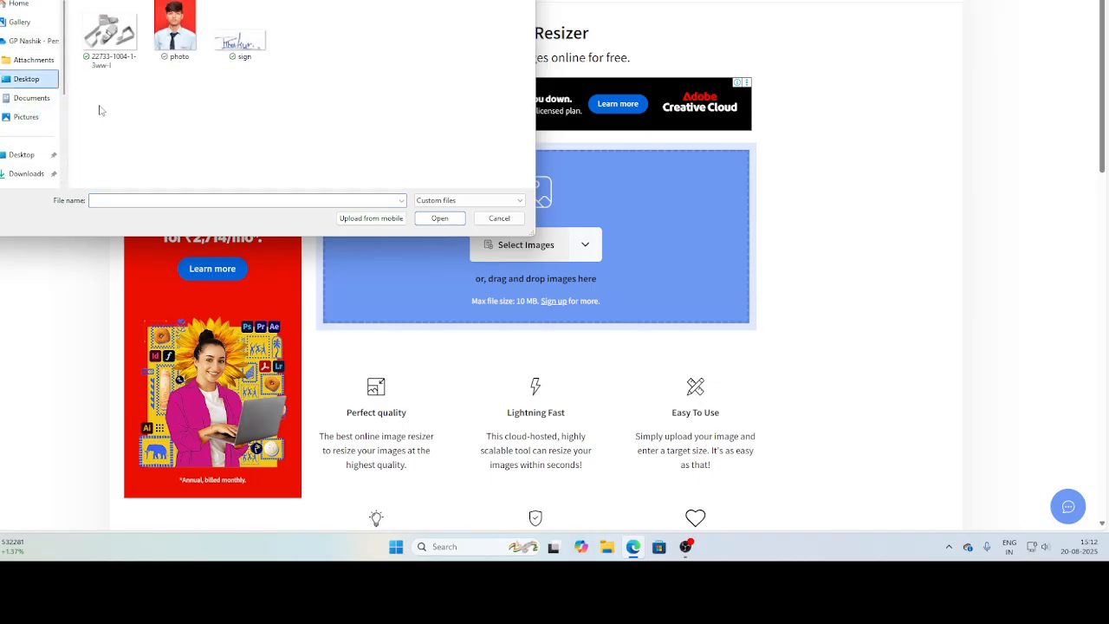
{"action": "left_click", "coordinate": [110, 38]}
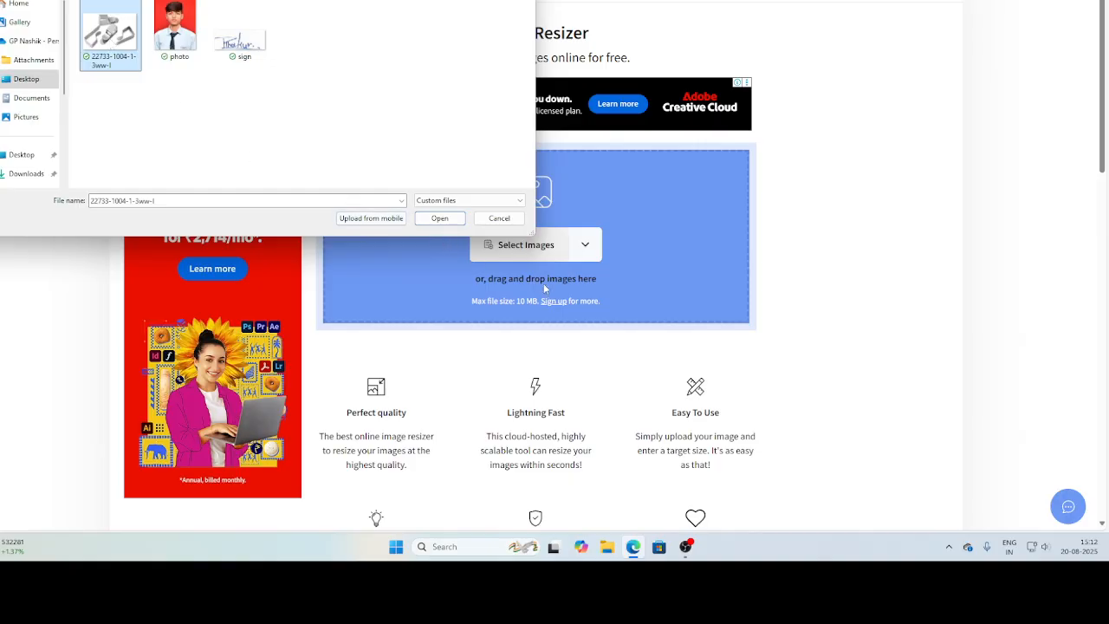
{"action": "left_click", "coordinate": [441, 217]}
{"action": "scroll", "coordinate": [554, 272], "scroll_direction": "down", "scroll_amount": 3}
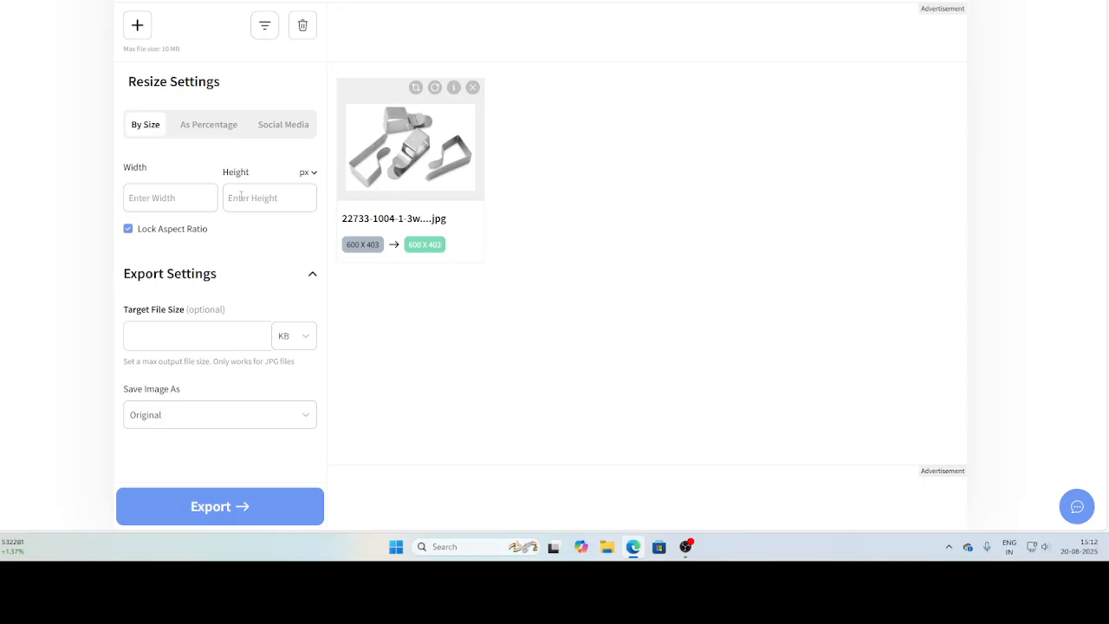
{"action": "left_click", "coordinate": [169, 198]}
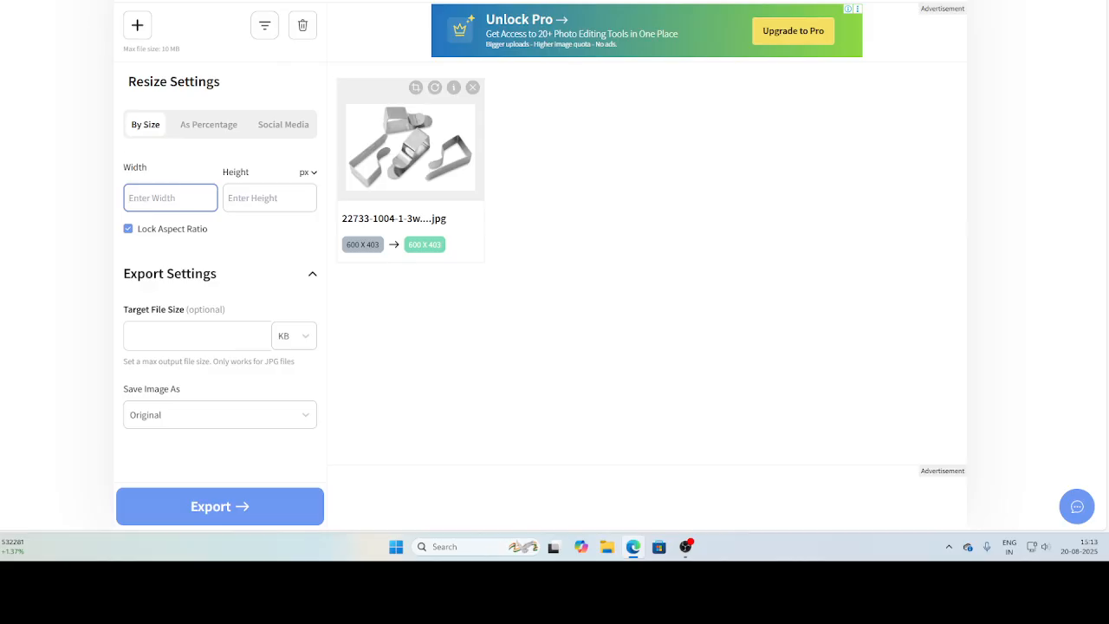
Check the pixel dimensions of the desktop photo file in its detailed file properties and close them.
{"action": "key", "text": "super+d"}
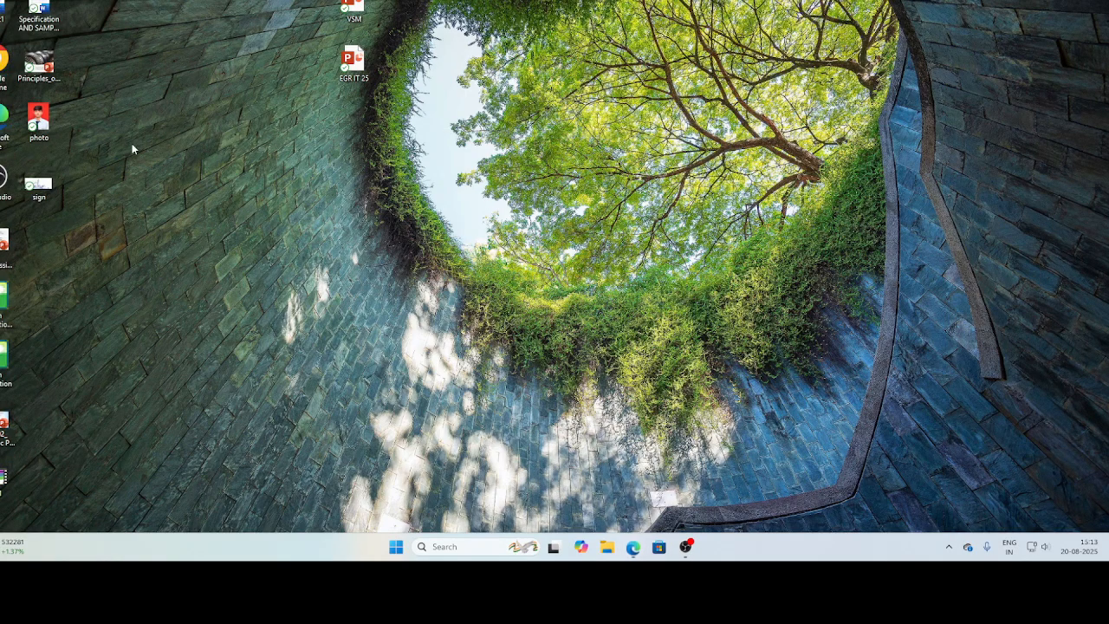
{"action": "right_click", "coordinate": [47, 130]}
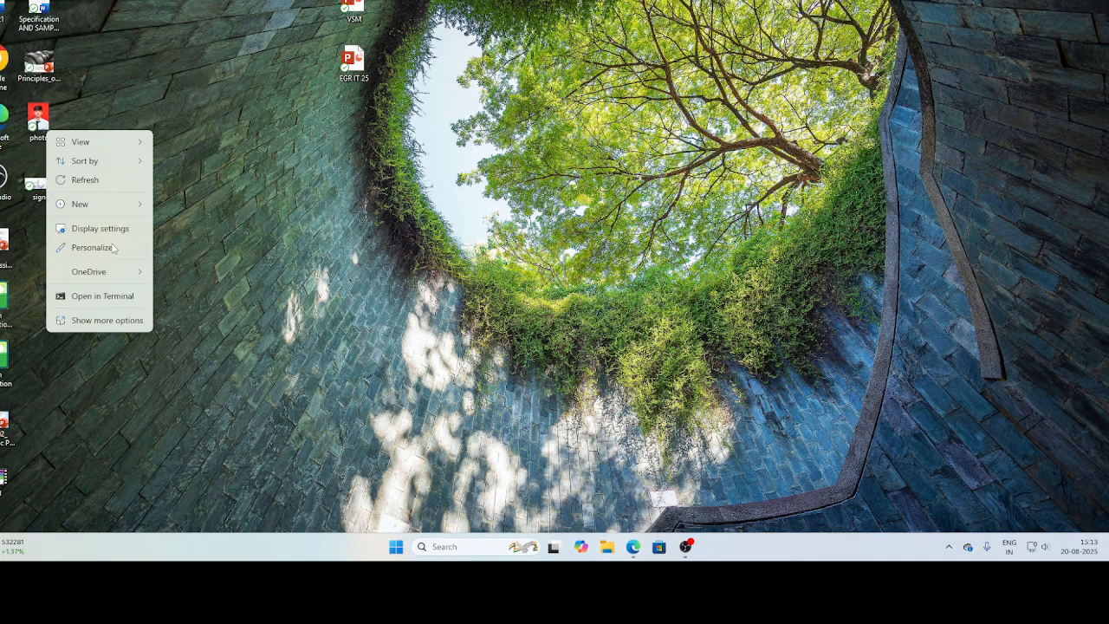
{"action": "left_click", "coordinate": [97, 321]}
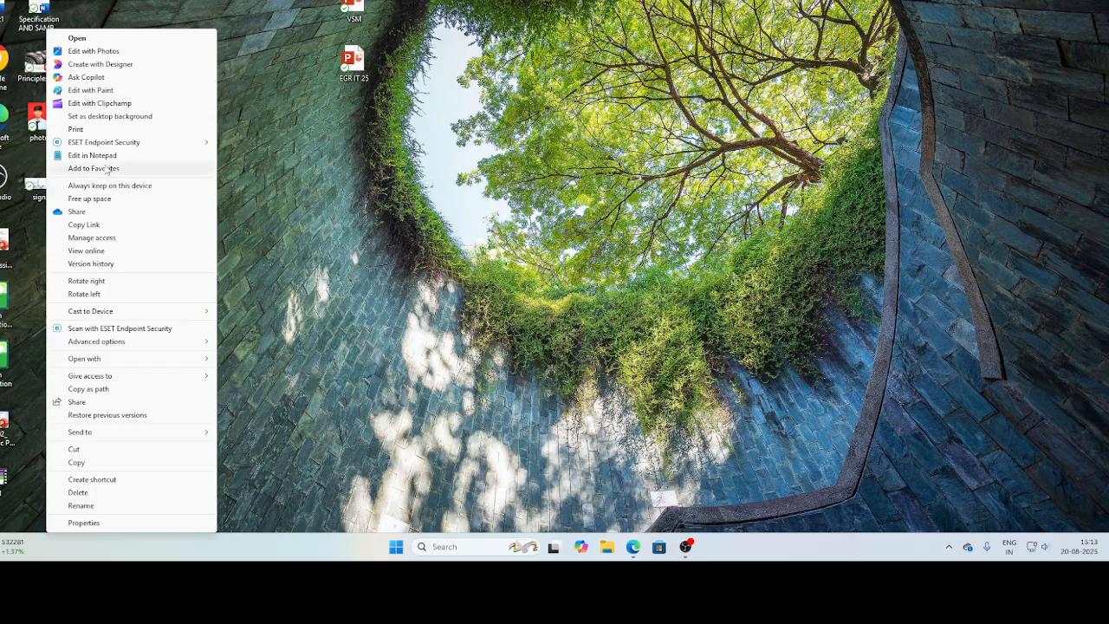
{"action": "left_click", "coordinate": [84, 522]}
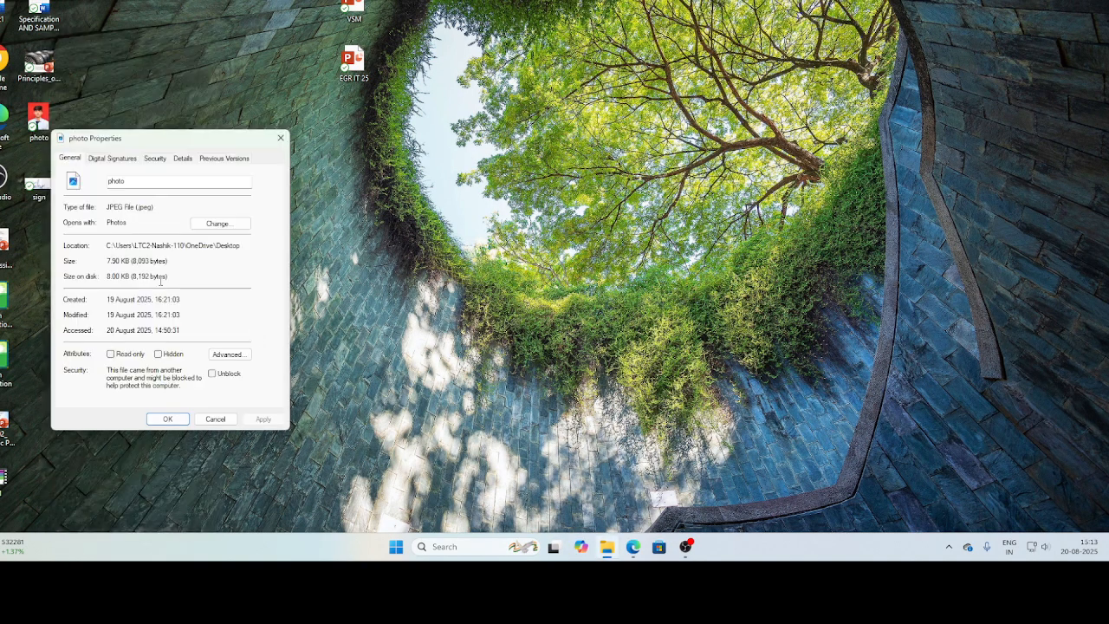
{"action": "left_click", "coordinate": [182, 160]}
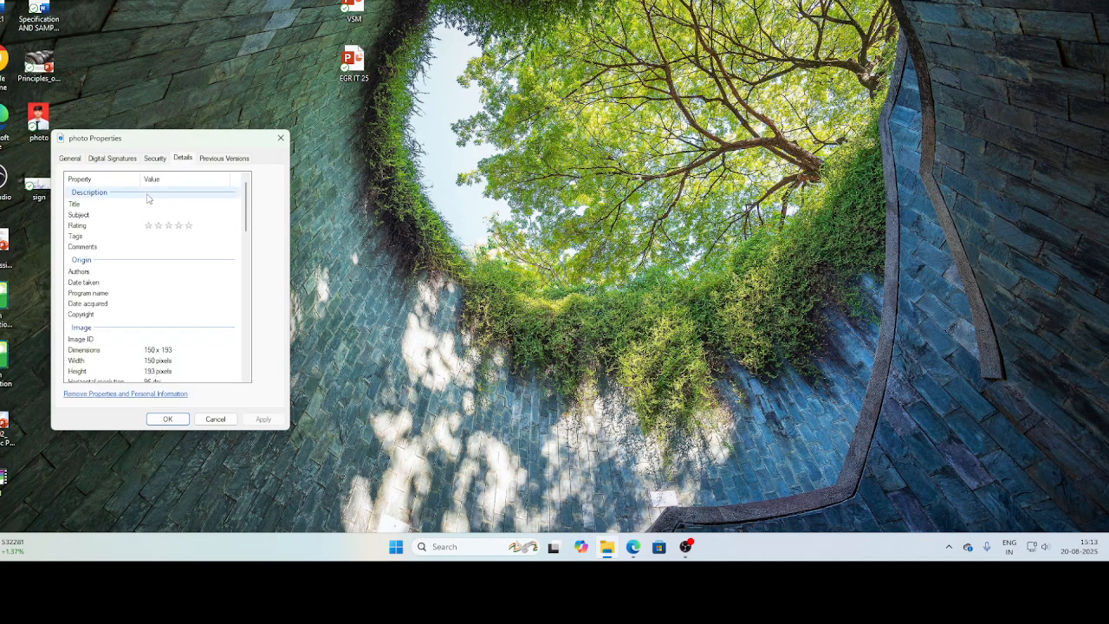
{"action": "scroll", "coordinate": [148, 199], "scroll_direction": "down", "scroll_amount": 1}
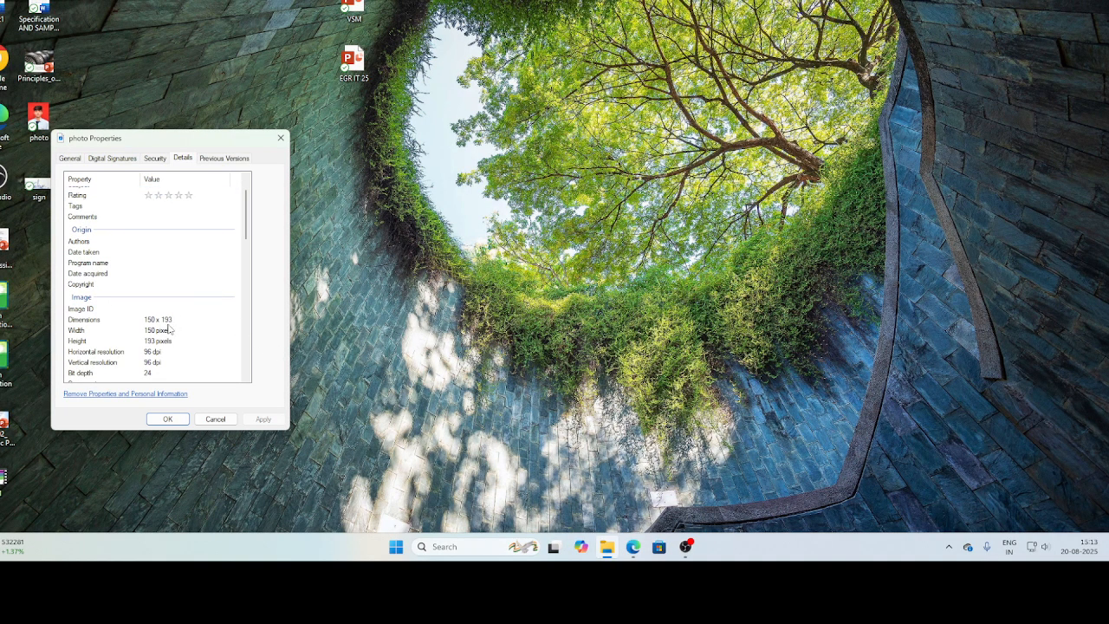
{"action": "left_click", "coordinate": [214, 419]}
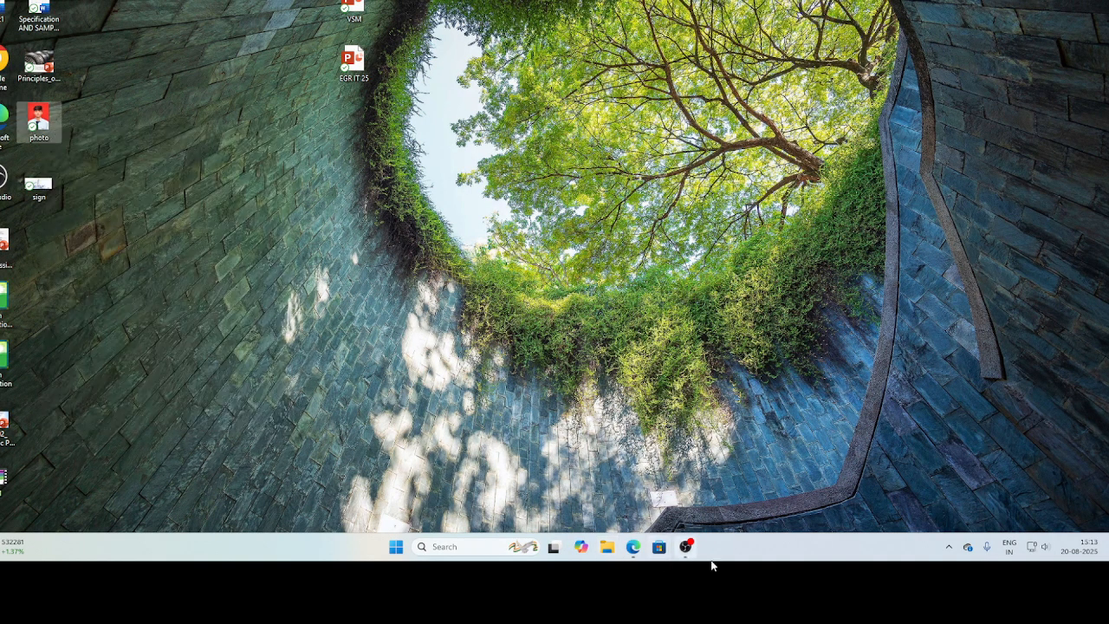
Return to the Image Resizer page, unlock the aspect ratio, set the size to 150 by 193 px and export the image.
{"action": "left_click", "coordinate": [634, 547]}
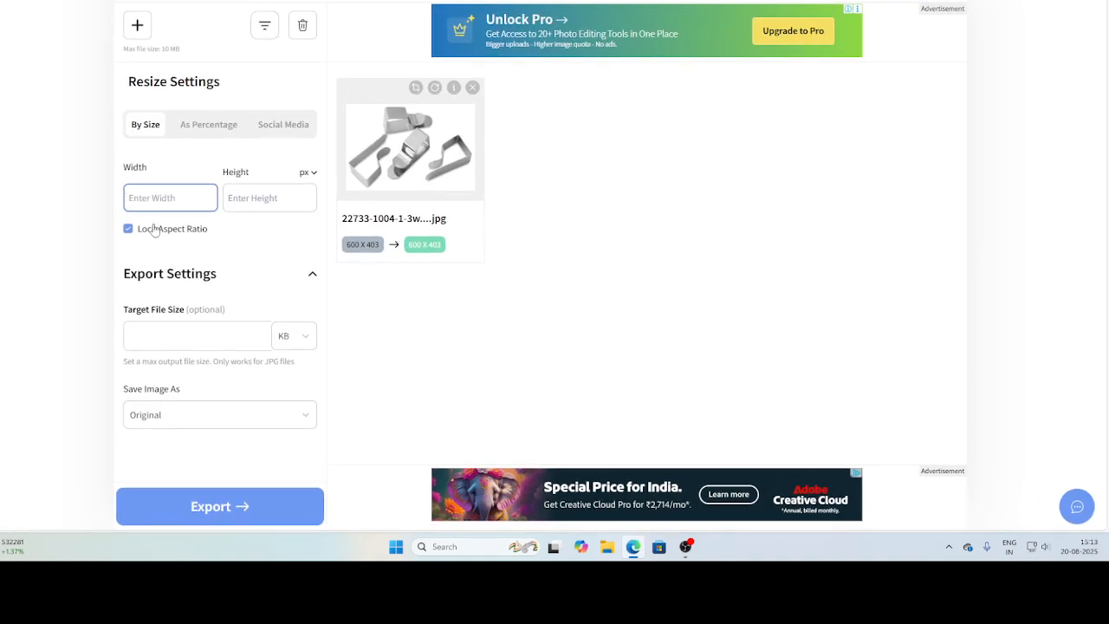
{"action": "type", "text": "150"}
{"action": "left_click", "coordinate": [254, 198]}
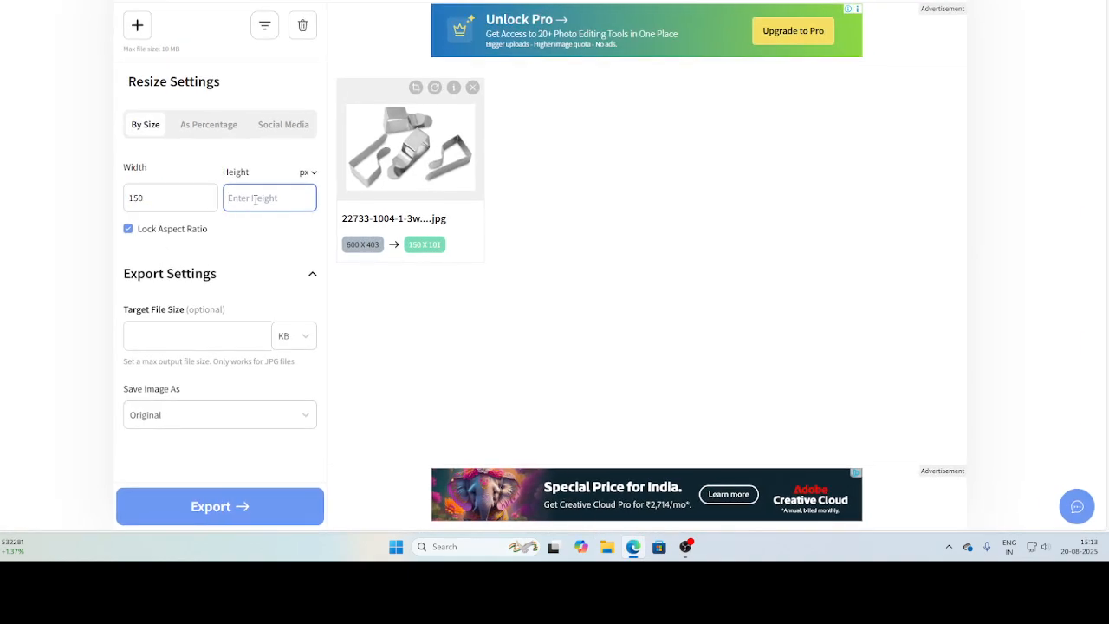
{"action": "type", "text": "193"}
{"action": "left_click", "coordinate": [137, 231]}
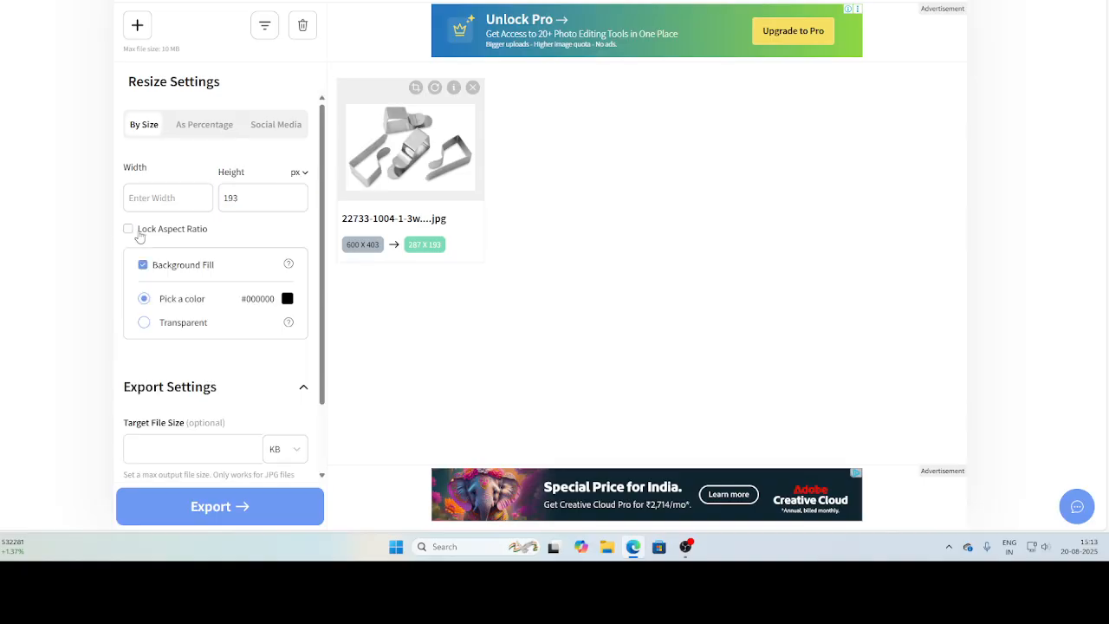
{"action": "left_click", "coordinate": [148, 205]}
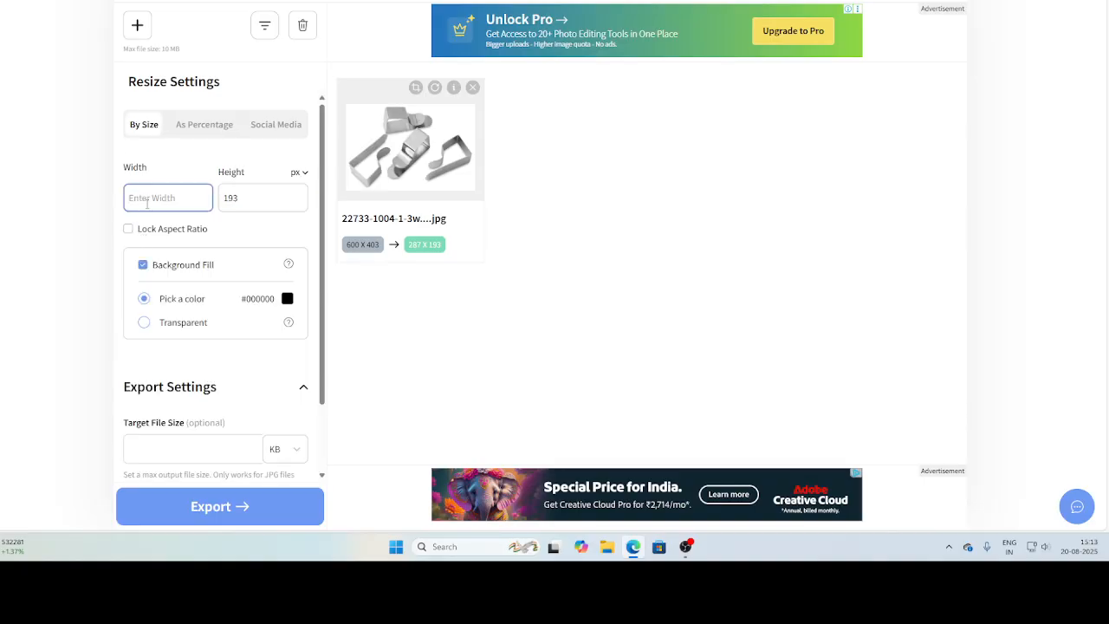
{"action": "type", "text": "150"}
{"action": "left_click", "coordinate": [245, 510]}
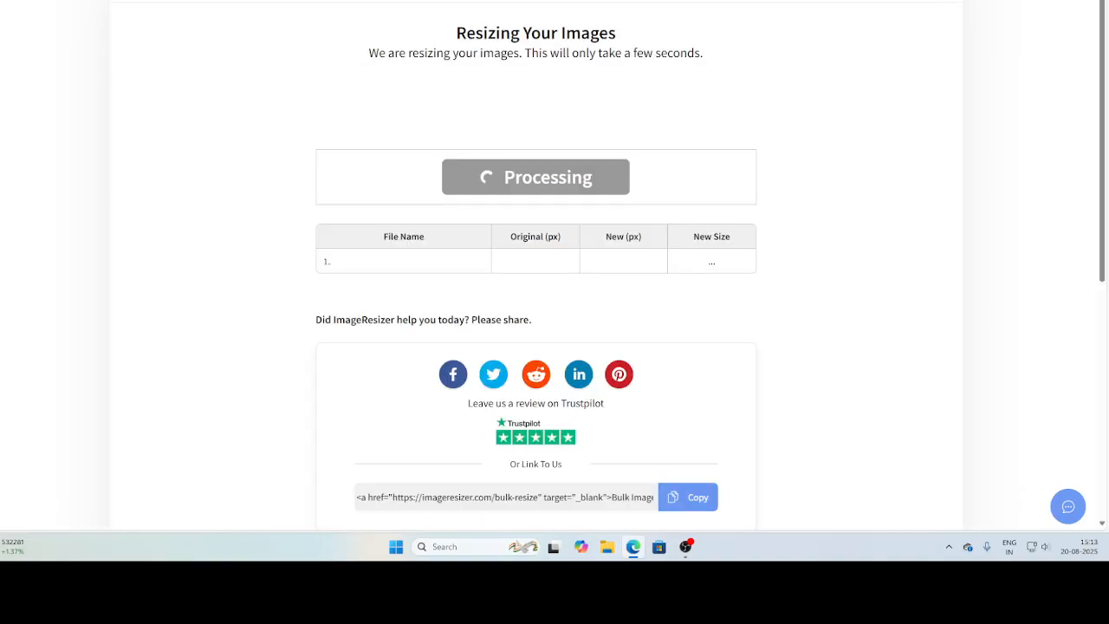
Open the sign file from the desktop to check its pixel dimensions and file size, and close the viewer.
{"action": "key", "text": "super+d"}
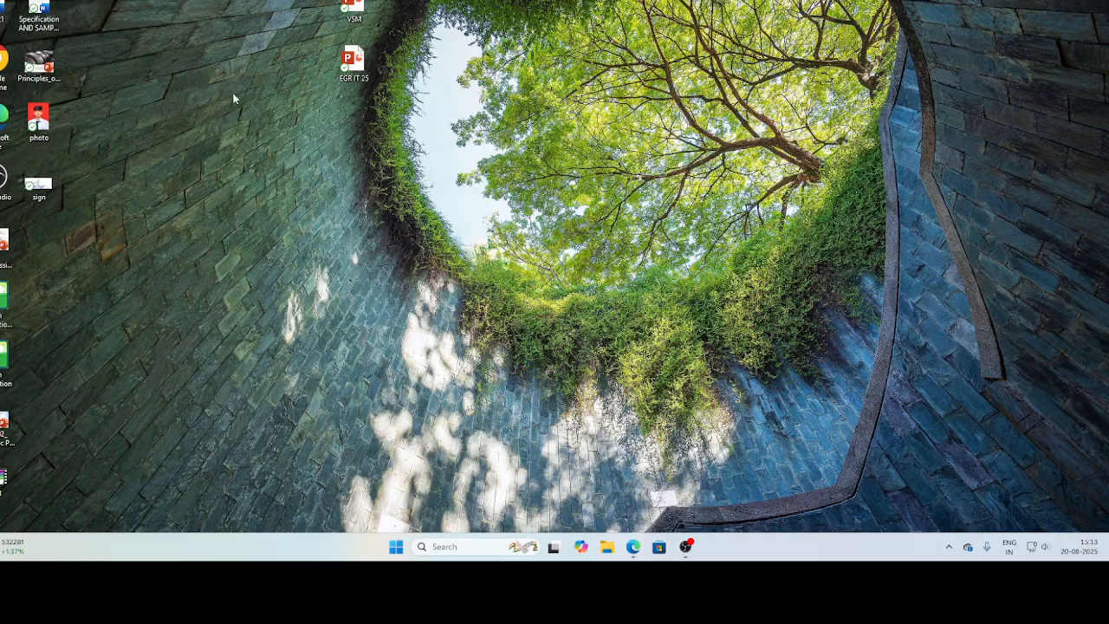
{"action": "double_click", "coordinate": [43, 185]}
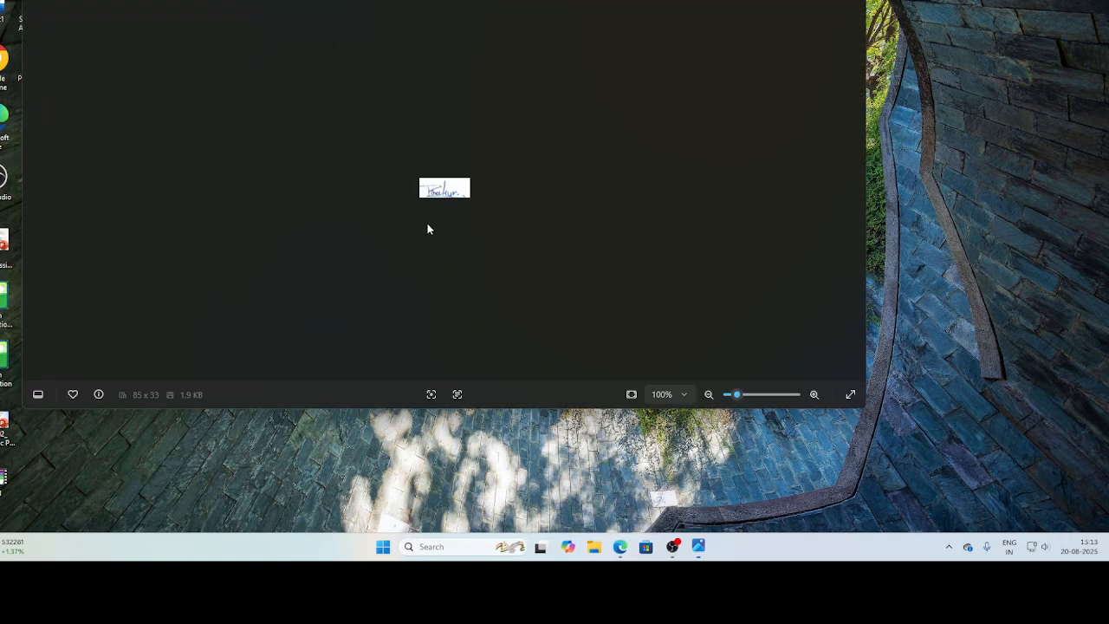
{"action": "scroll", "coordinate": [446, 208], "scroll_direction": "up", "scroll_amount": 3}
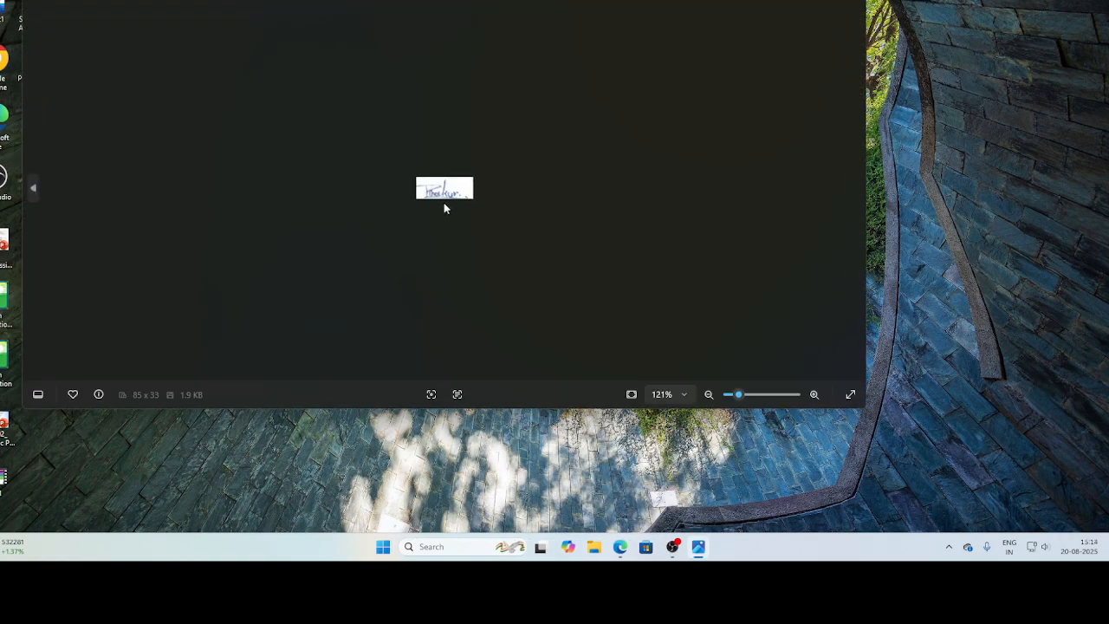
{"action": "scroll", "coordinate": [447, 208], "scroll_direction": "down", "scroll_amount": 3}
{"action": "scroll", "coordinate": [446, 208], "scroll_direction": "up", "scroll_amount": 2}
{"action": "scroll", "coordinate": [446, 208], "scroll_direction": "down", "scroll_amount": 2}
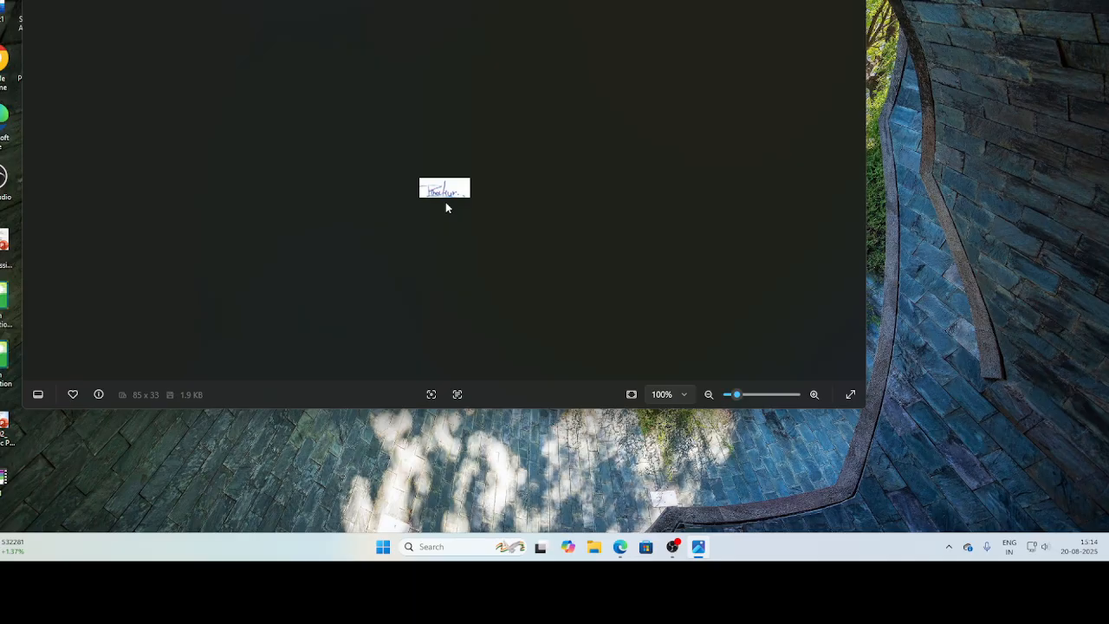
{"action": "key", "text": "alt+F4"}
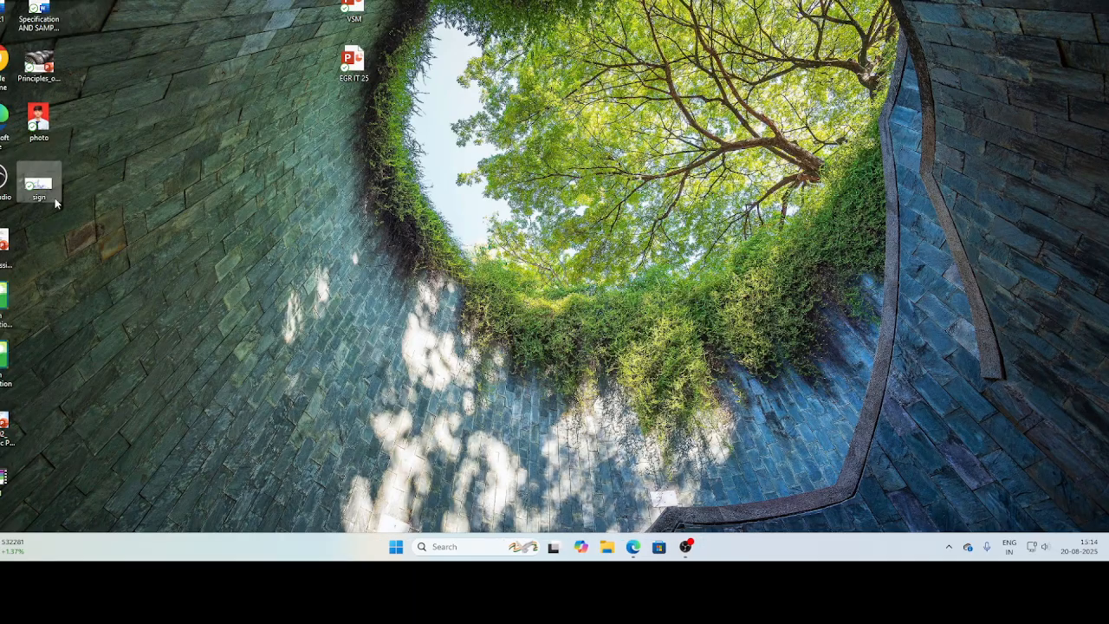
{"action": "double_click", "coordinate": [48, 185]}
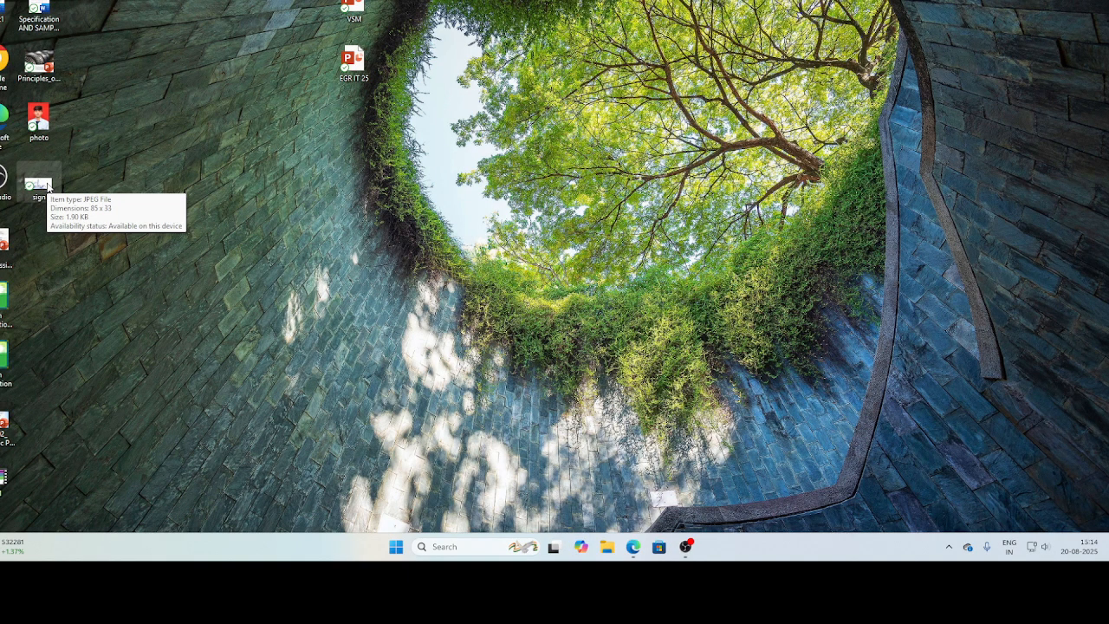
{"action": "left_click", "coordinate": [44, 185]}
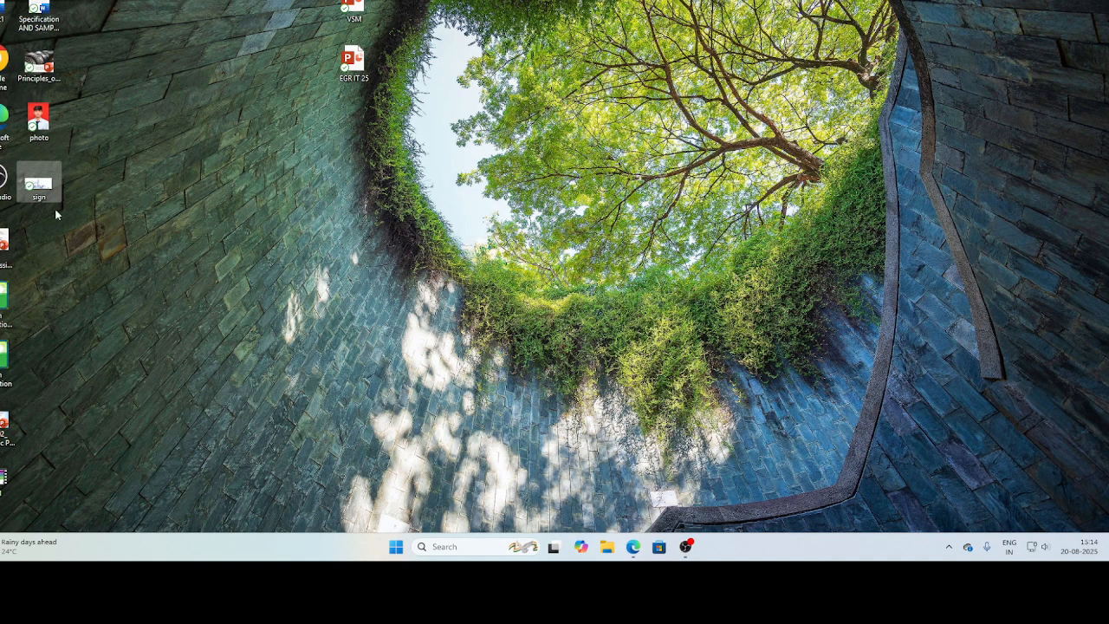
Switch to the student ERP page in the browser, open the incomplete Upload Photo/Signature section and choose photo.jpeg as the photo.
{"action": "left_click", "coordinate": [634, 564]}
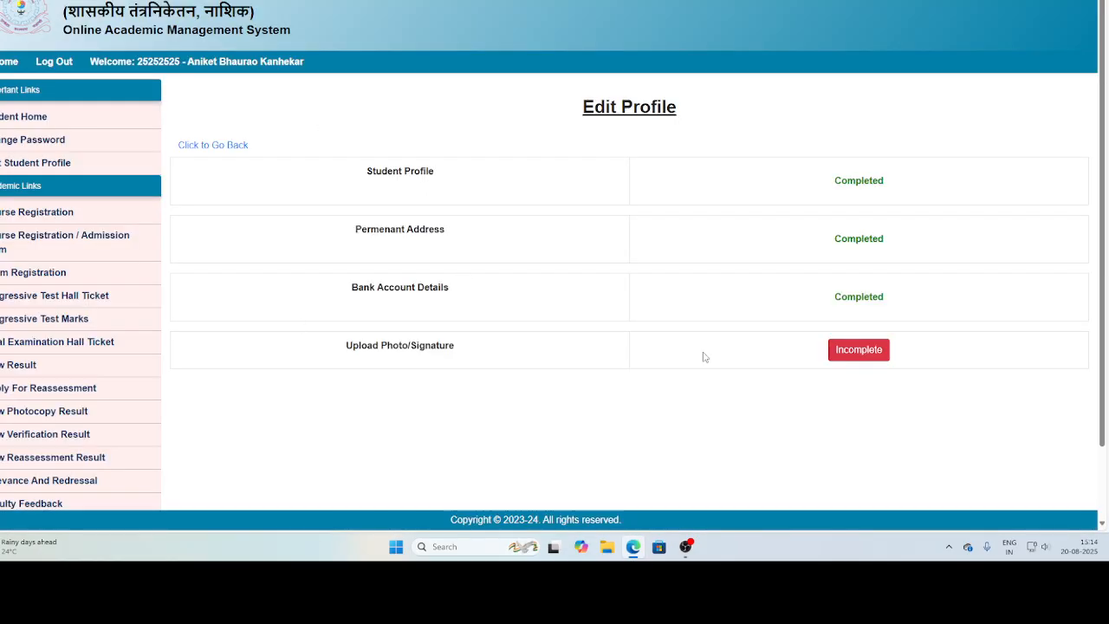
{"action": "left_click", "coordinate": [843, 357]}
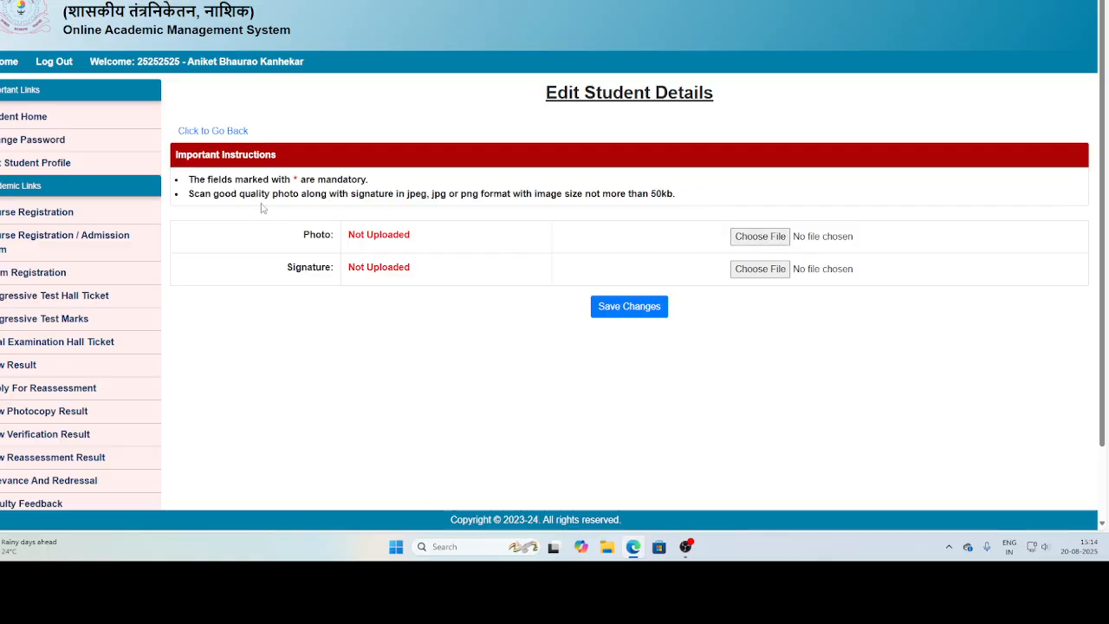
{"action": "left_click", "coordinate": [774, 242]}
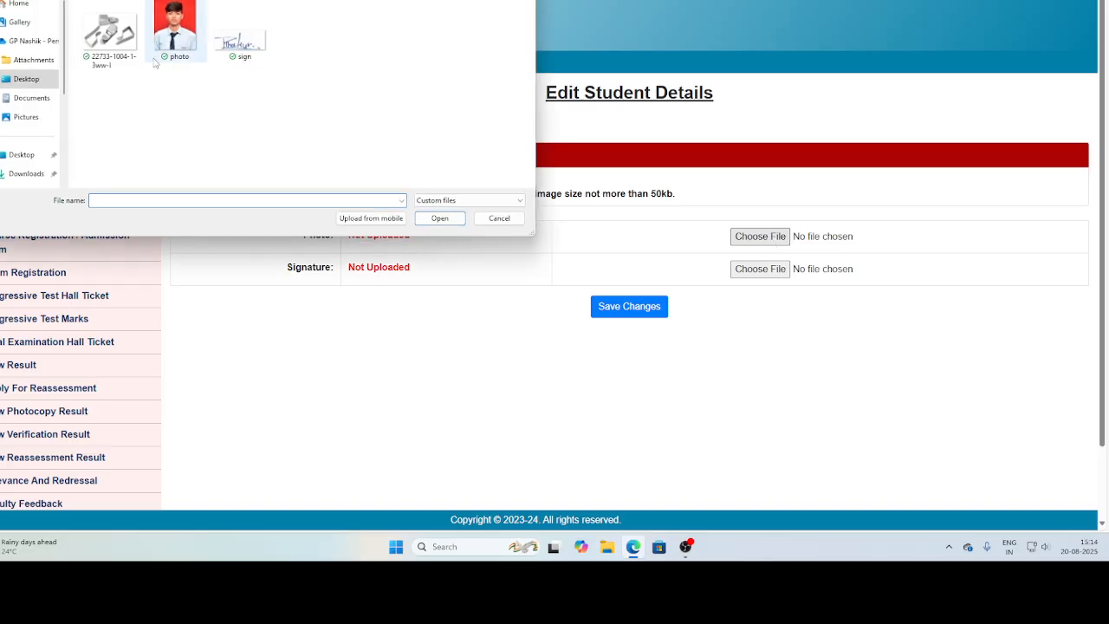
{"action": "left_click", "coordinate": [175, 31]}
{"action": "left_click", "coordinate": [440, 219]}
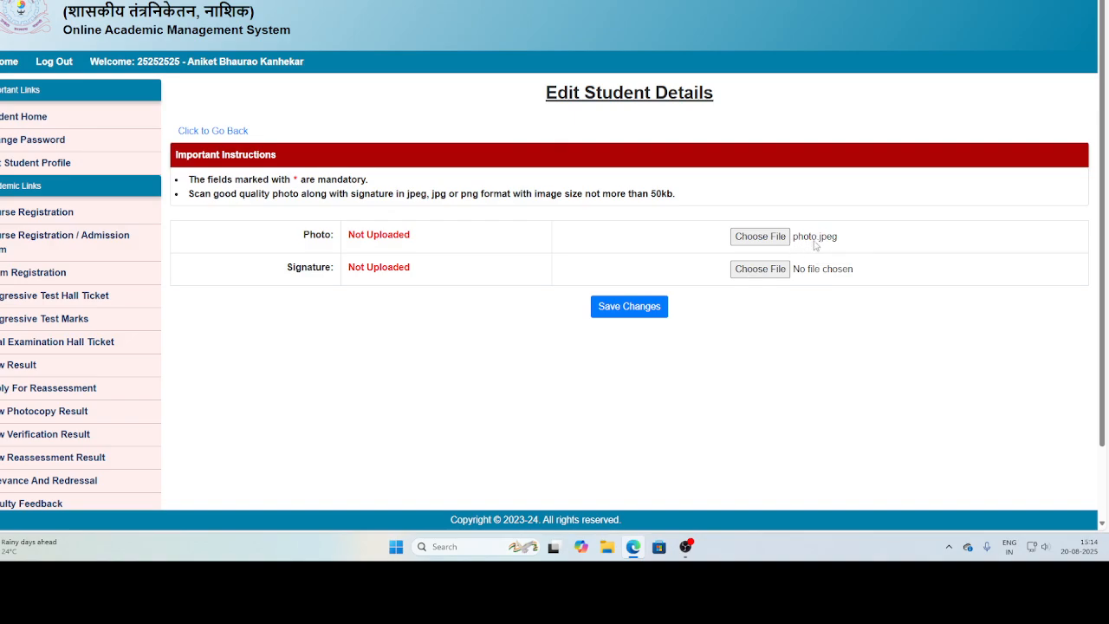
Choose sign.jpeg as the signature, save the uploads and return to the profile overview.
{"action": "left_click", "coordinate": [752, 272]}
{"action": "left_click", "coordinate": [237, 39]}
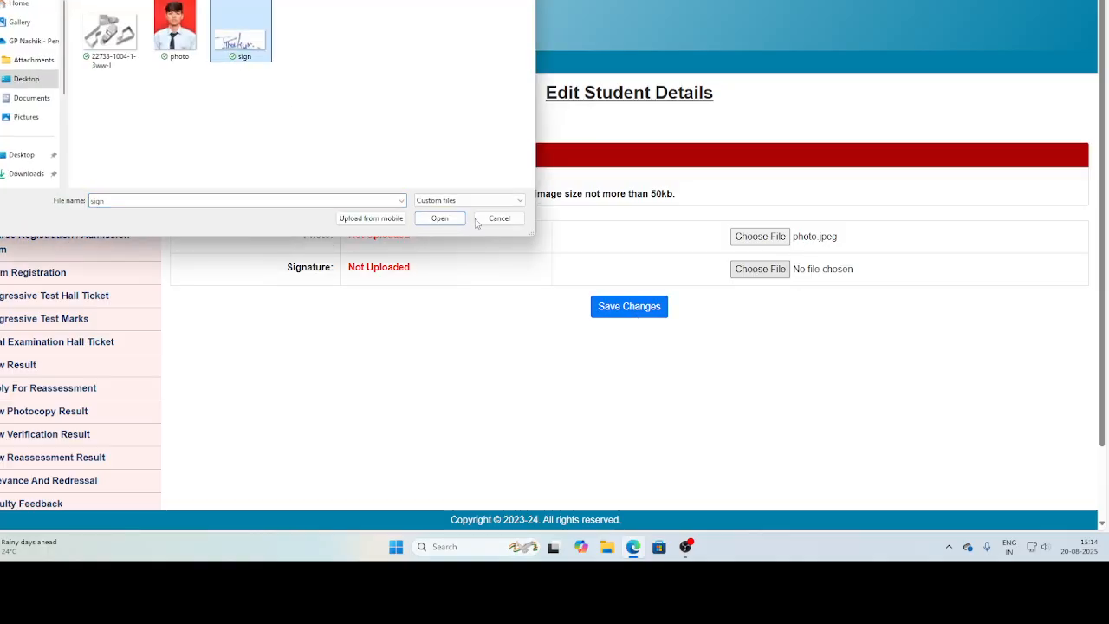
{"action": "left_click", "coordinate": [439, 218]}
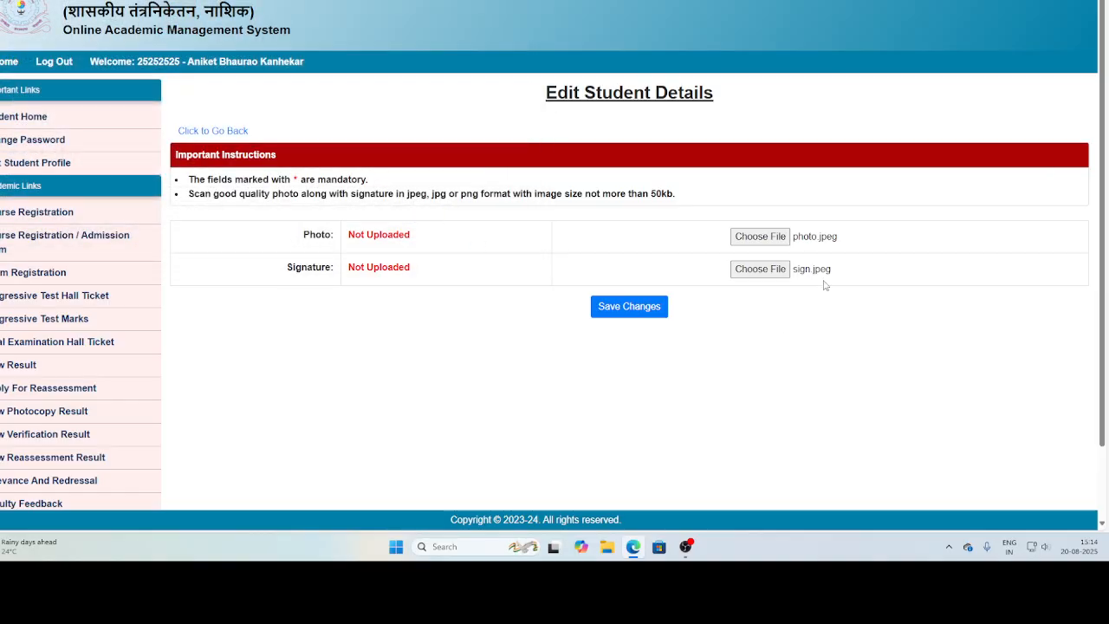
{"action": "left_click", "coordinate": [625, 312]}
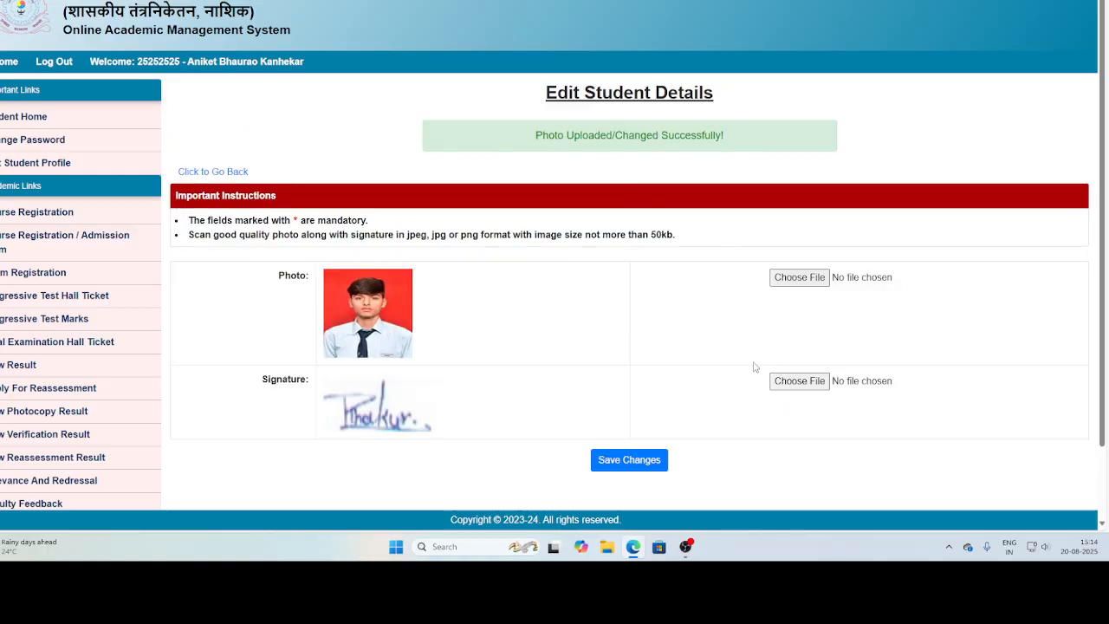
{"action": "scroll", "coordinate": [628, 462], "scroll_direction": "down", "scroll_amount": 2}
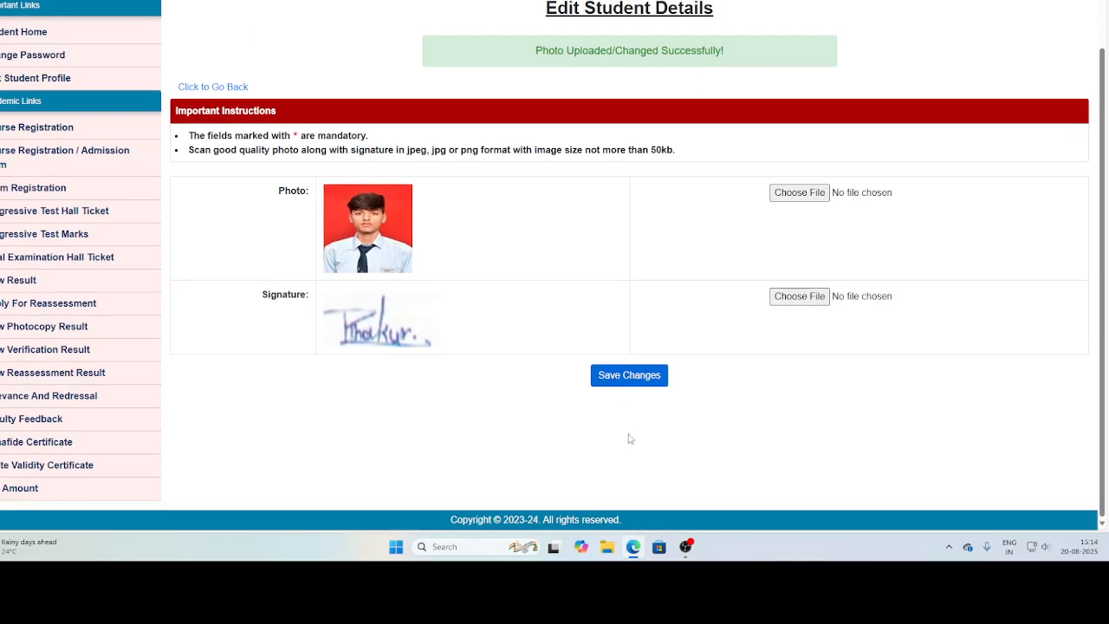
{"action": "left_click", "coordinate": [214, 88]}
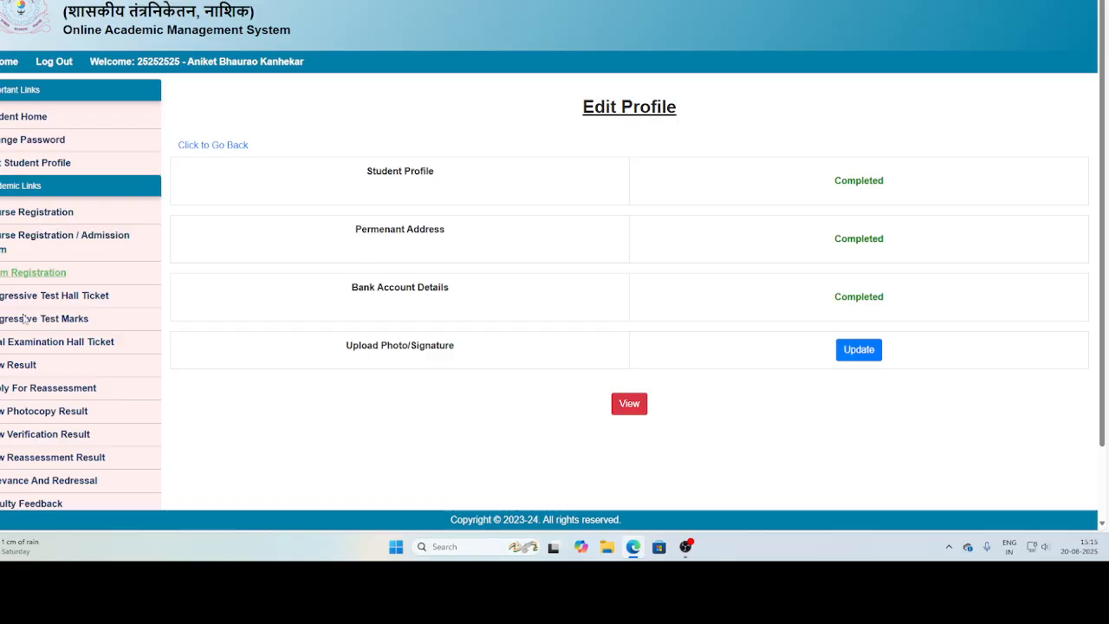
Open Course Registration, select all eight semester 1 courses from Applied Chemistry to Fundamentals of ICT, and submit the registration with confirmation.
{"action": "scroll", "coordinate": [9, 354], "scroll_direction": "down", "scroll_amount": 1}
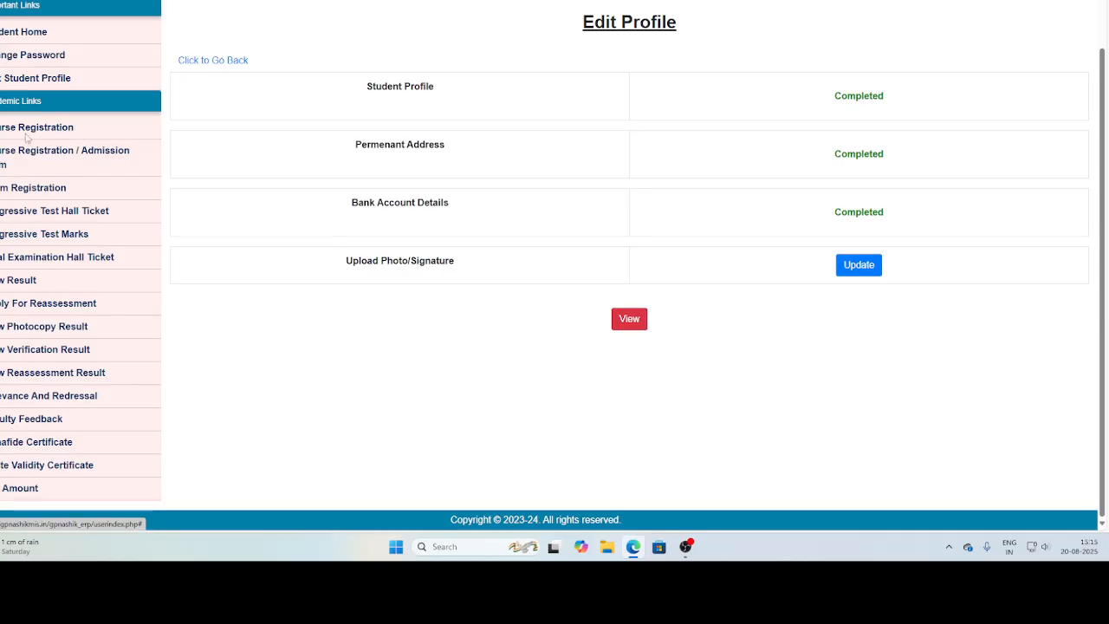
{"action": "scroll", "coordinate": [28, 132], "scroll_direction": "up", "scroll_amount": 1}
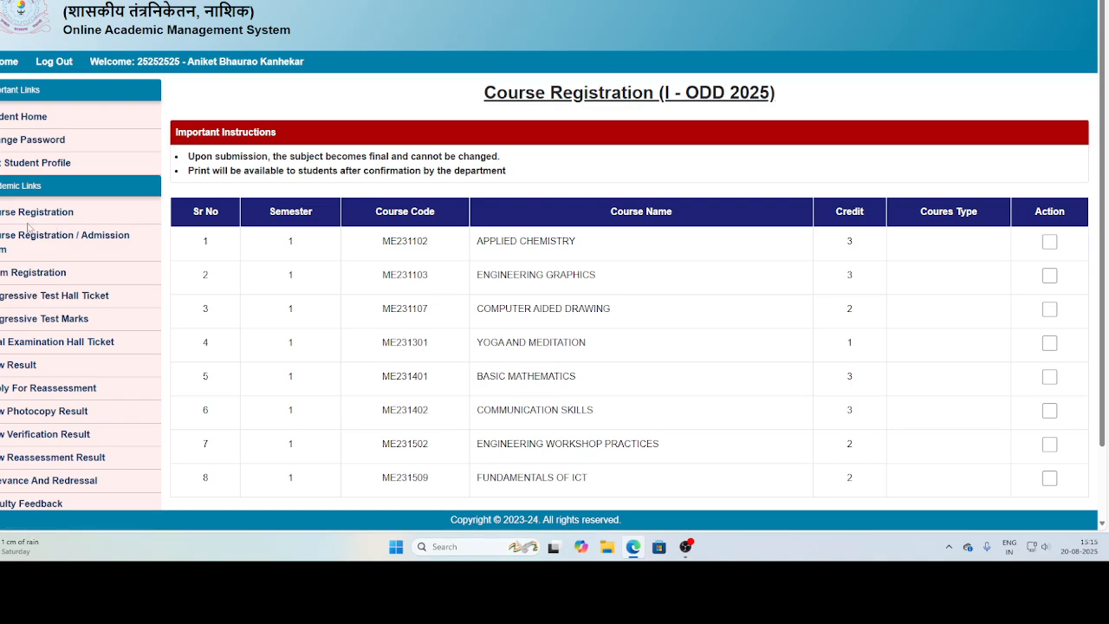
{"action": "scroll", "coordinate": [455, 258], "scroll_direction": "down", "scroll_amount": 1}
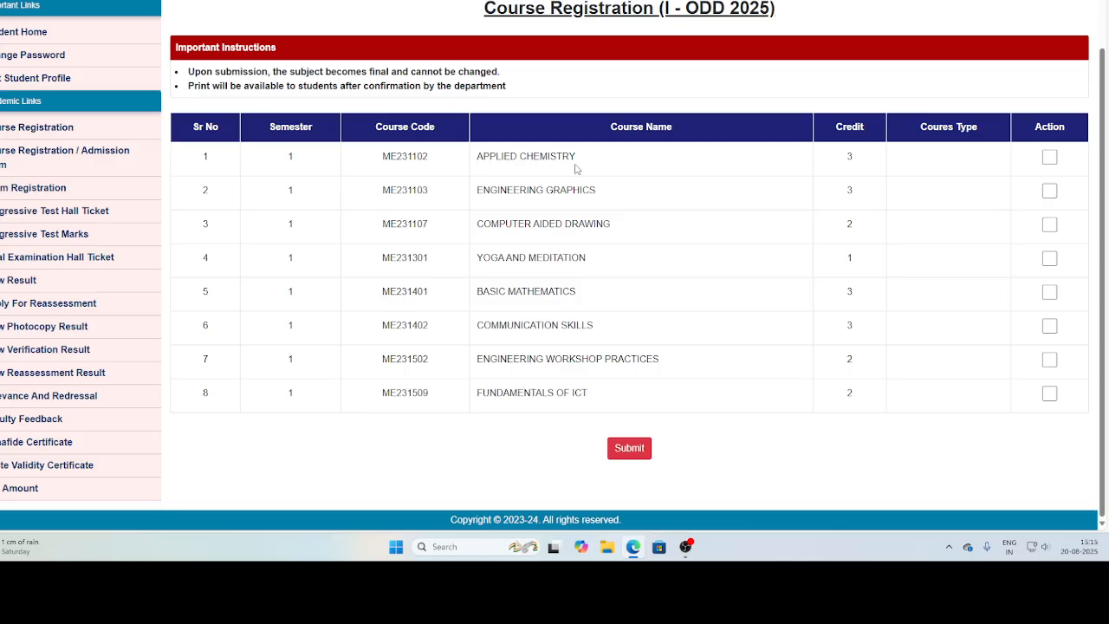
{"action": "left_click", "coordinate": [1047, 158]}
{"action": "left_click", "coordinate": [1046, 192]}
{"action": "left_click", "coordinate": [1049, 224]}
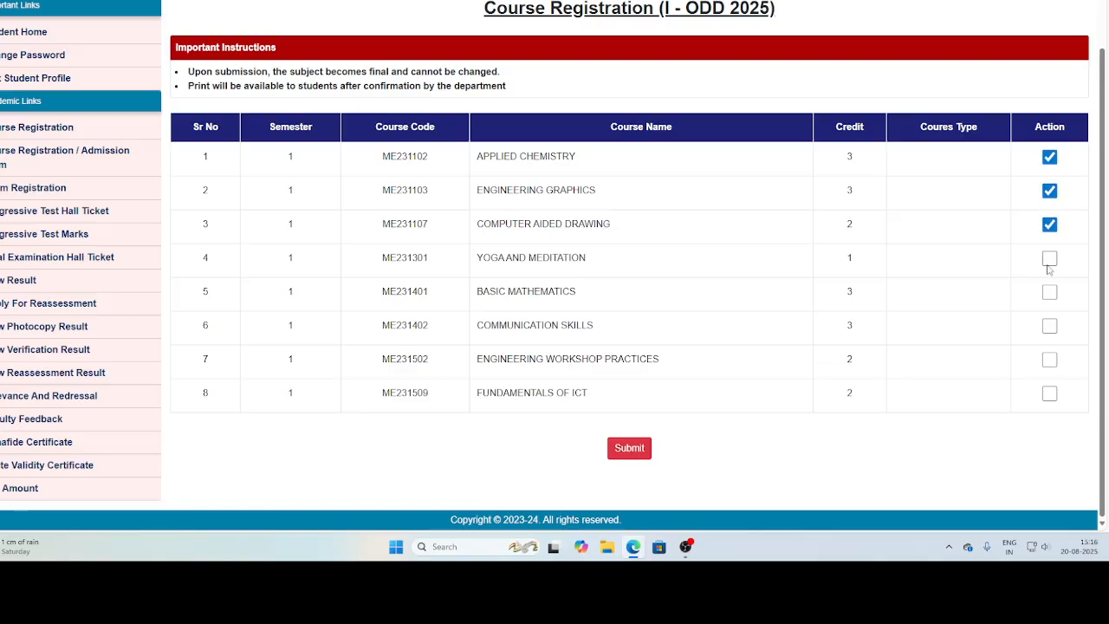
{"action": "left_click", "coordinate": [1049, 259]}
{"action": "left_click", "coordinate": [1048, 294]}
{"action": "left_click", "coordinate": [1050, 326]}
{"action": "left_click", "coordinate": [1051, 360]}
{"action": "left_click", "coordinate": [1050, 394]}
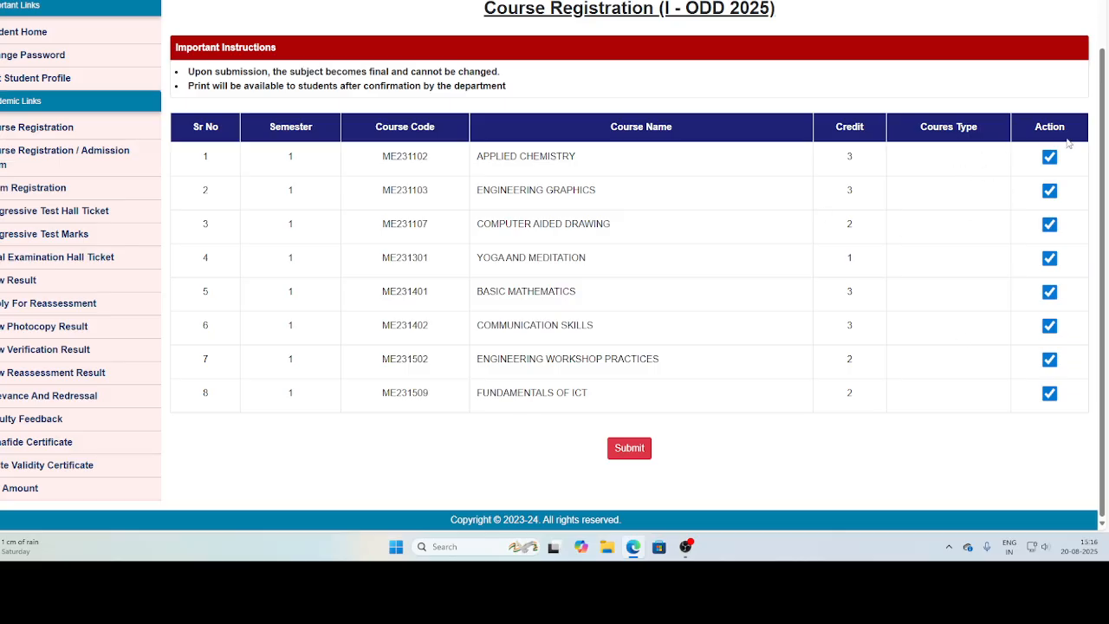
{"action": "left_click", "coordinate": [611, 444]}
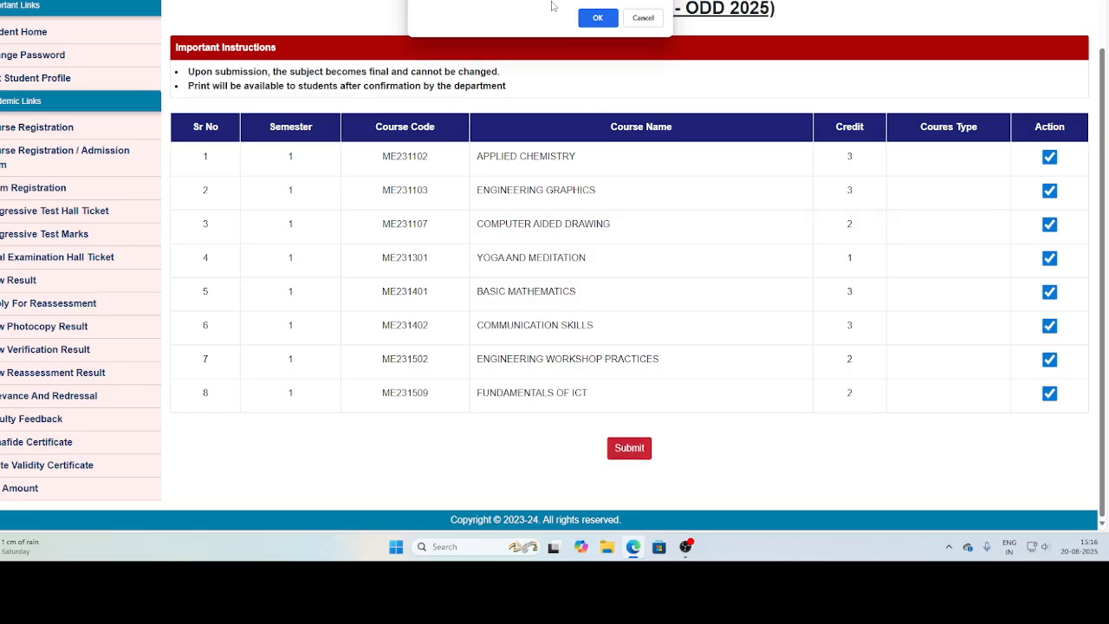
{"action": "left_click", "coordinate": [598, 18]}
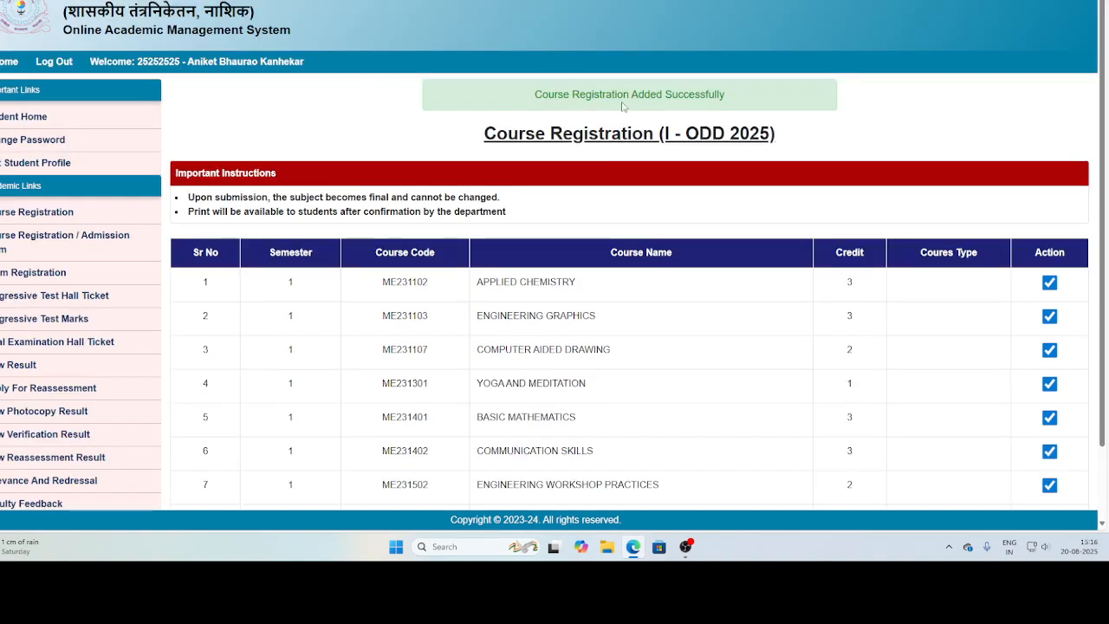
{"action": "scroll", "coordinate": [677, 105], "scroll_direction": "down", "scroll_amount": 1}
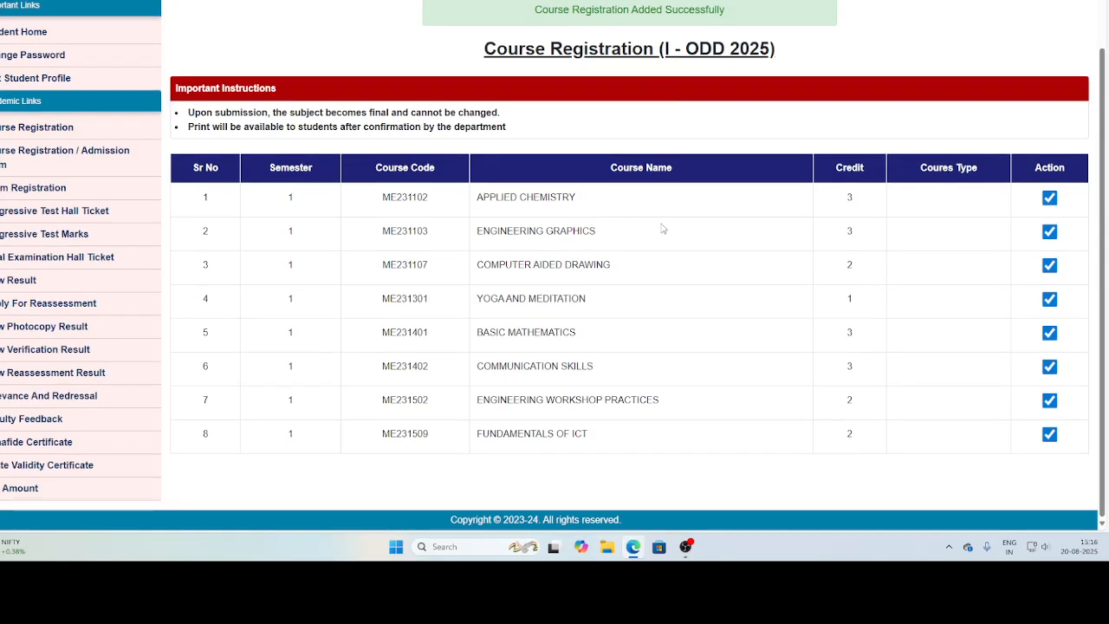
{"action": "scroll", "coordinate": [660, 228], "scroll_direction": "up", "scroll_amount": 1}
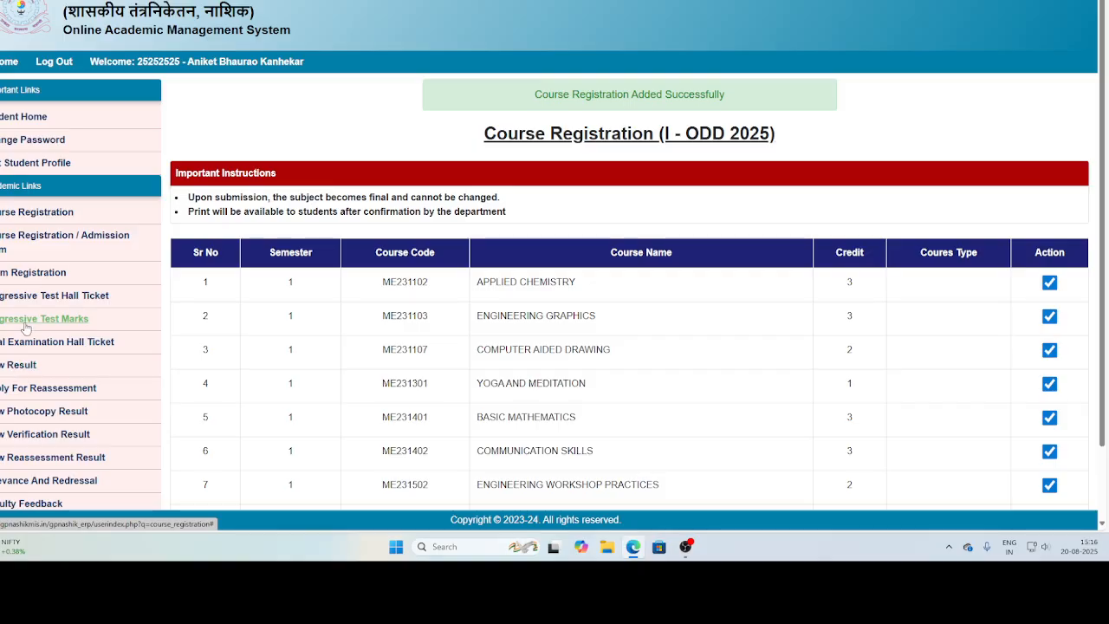
{"action": "scroll", "coordinate": [407, 317], "scroll_direction": "down", "scroll_amount": 1}
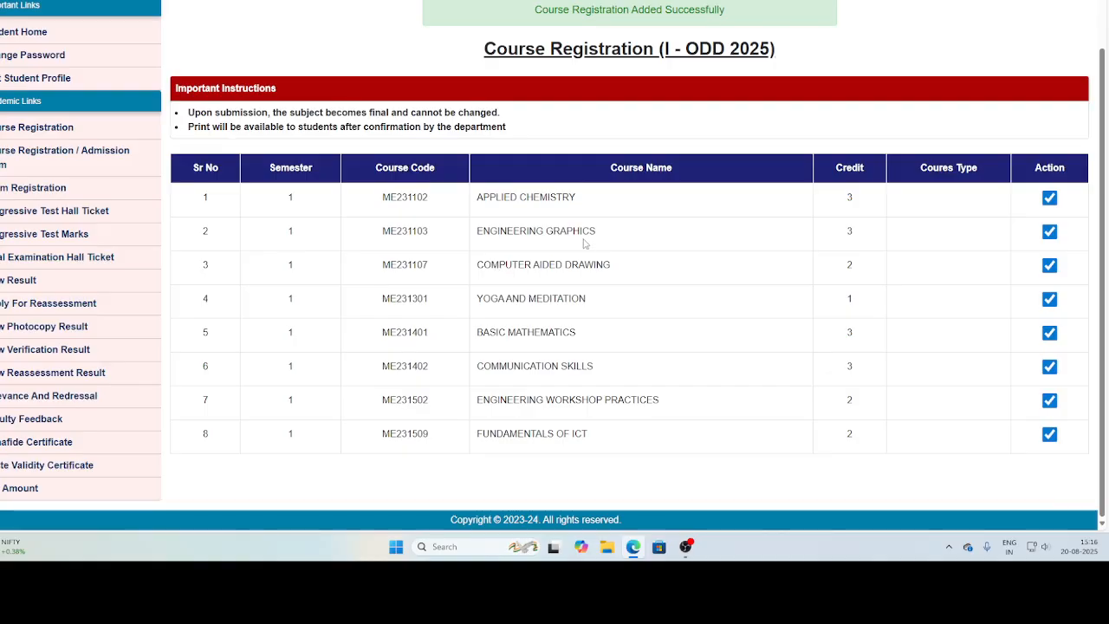
{"action": "scroll", "coordinate": [565, 235], "scroll_direction": "up", "scroll_amount": 1}
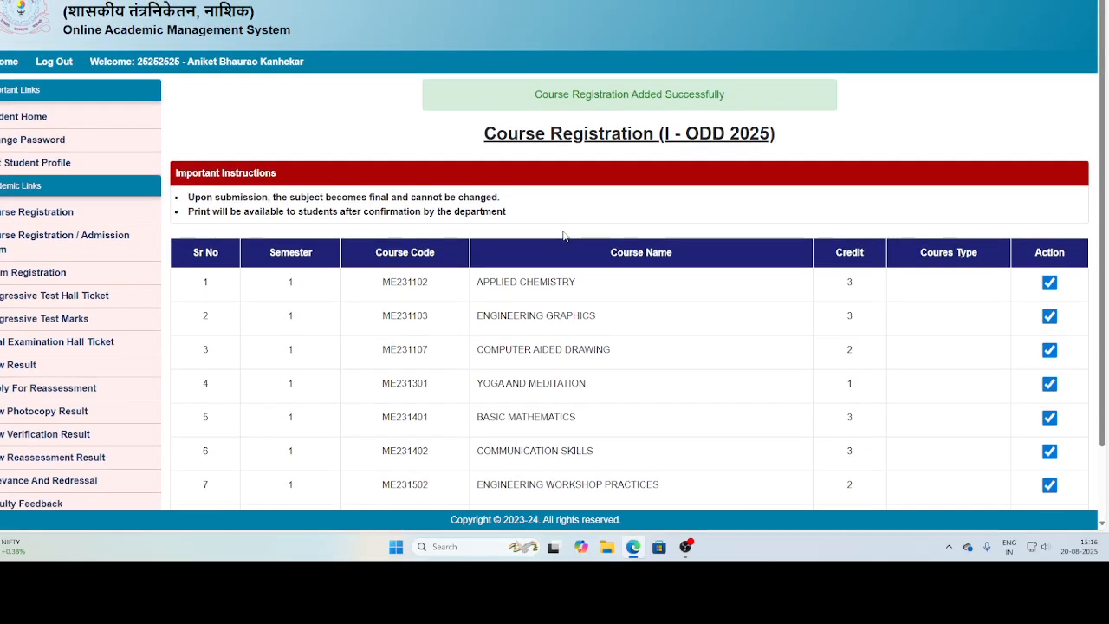